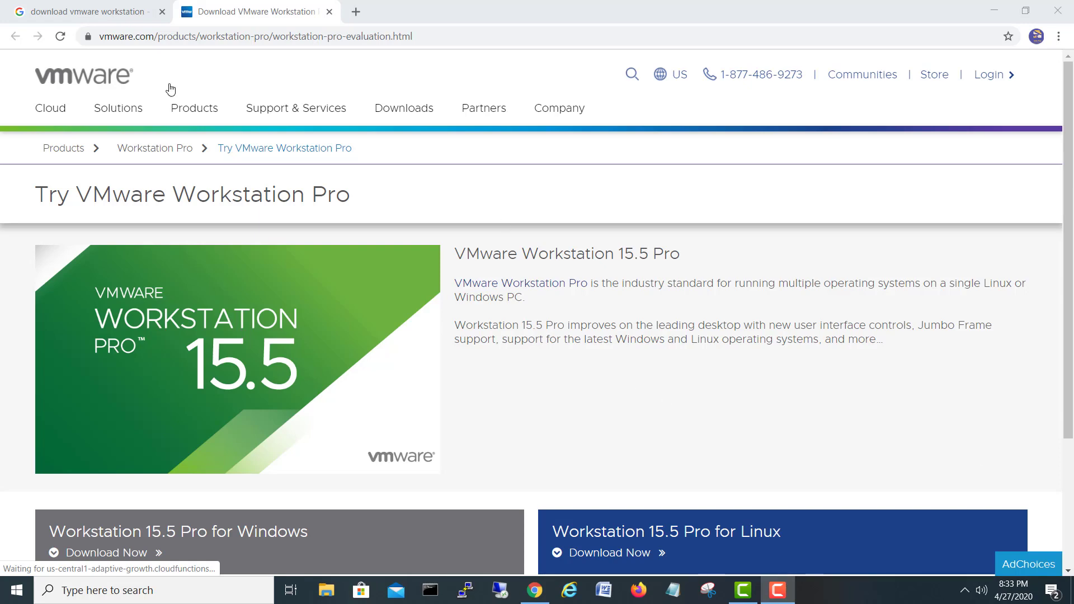
- Examine the Windows and Linux download options on the Try VMware Workstation Pro page found through the Google search
click(31, 11)
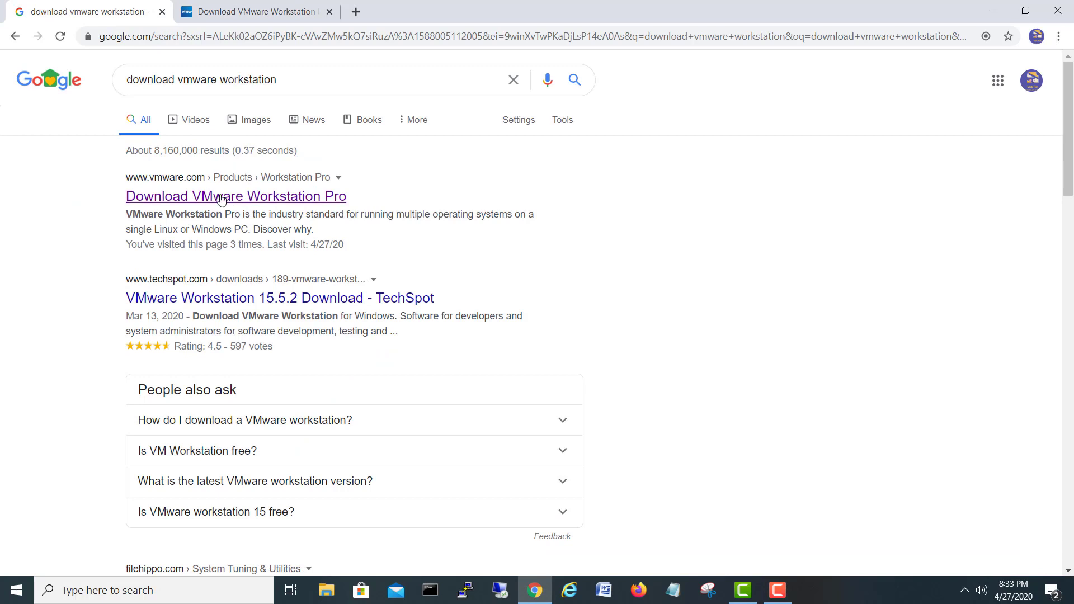
click(278, 11)
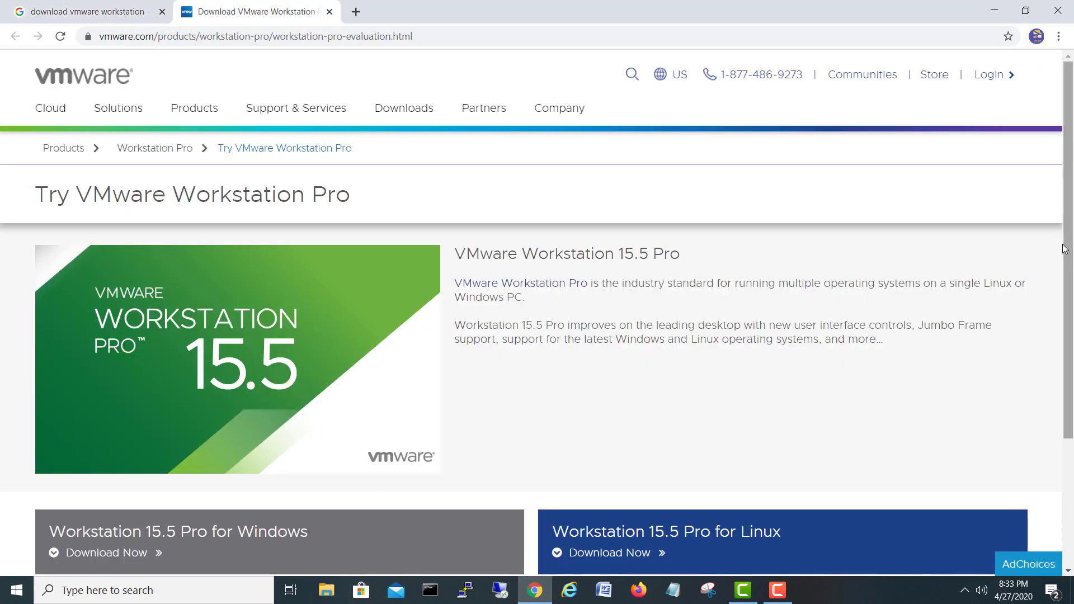
drag(1067, 246, 1067, 283)
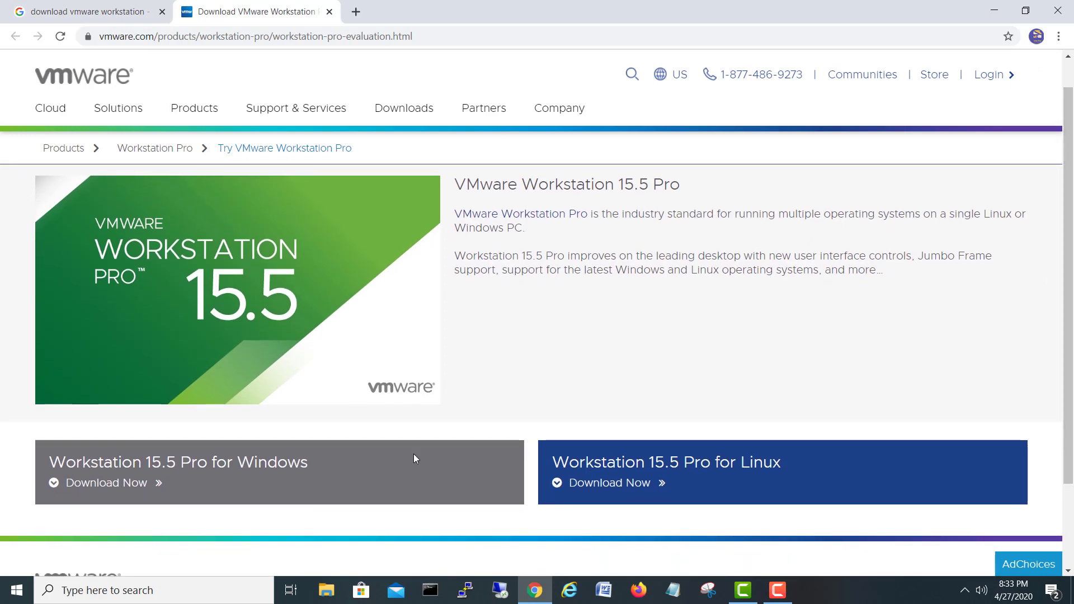
drag(312, 462, 259, 463)
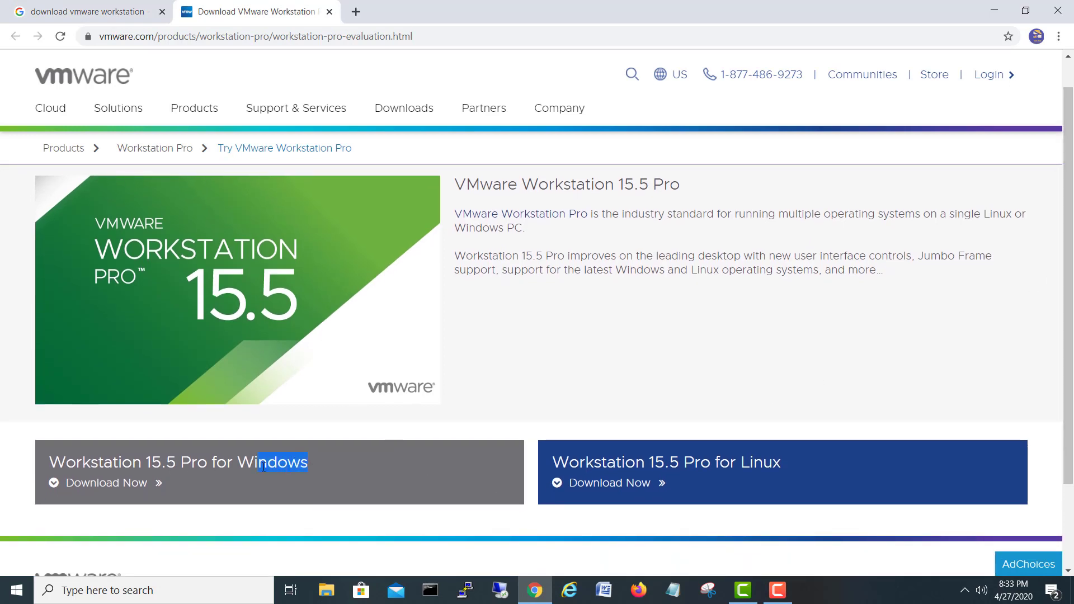
drag(797, 462, 754, 462)
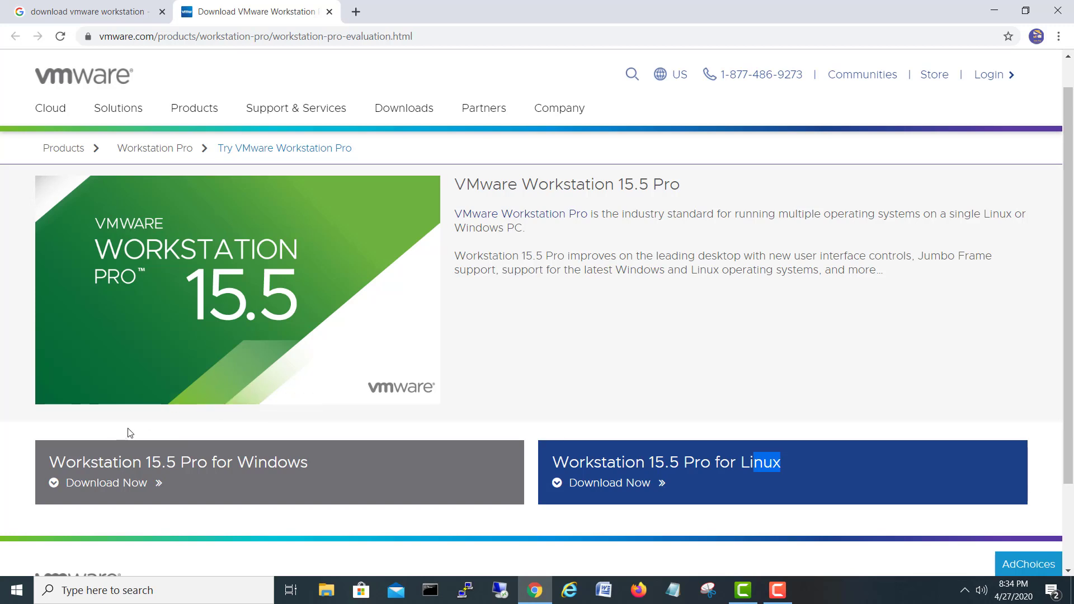
- Switch to File Explorer and run VMware-workstation-full-15.5.2-15785246 from the Downloads folder as administrator
click(326, 590)
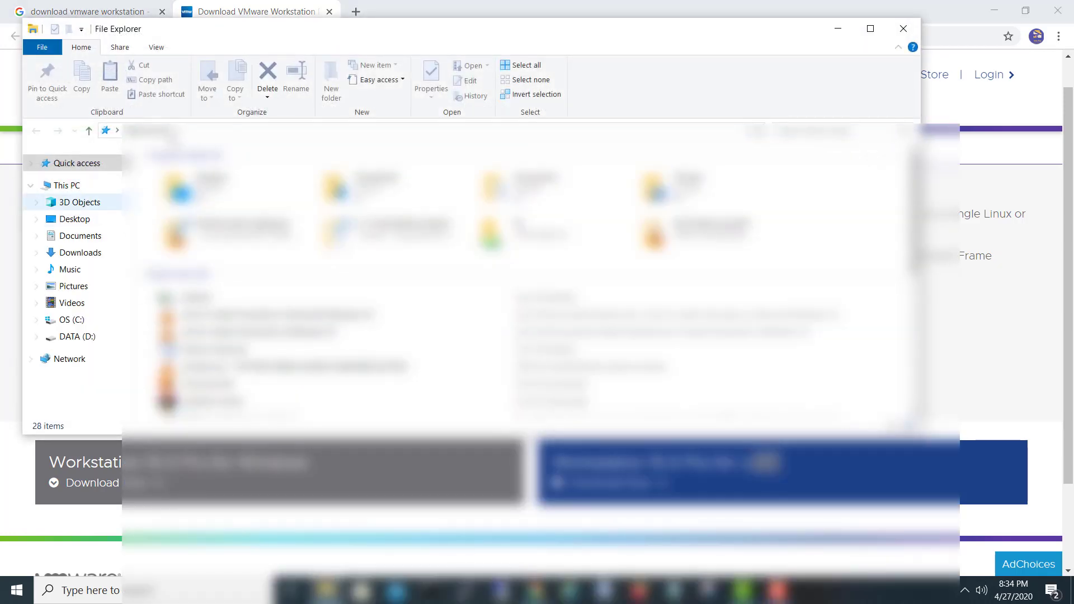
double_click(234, 35)
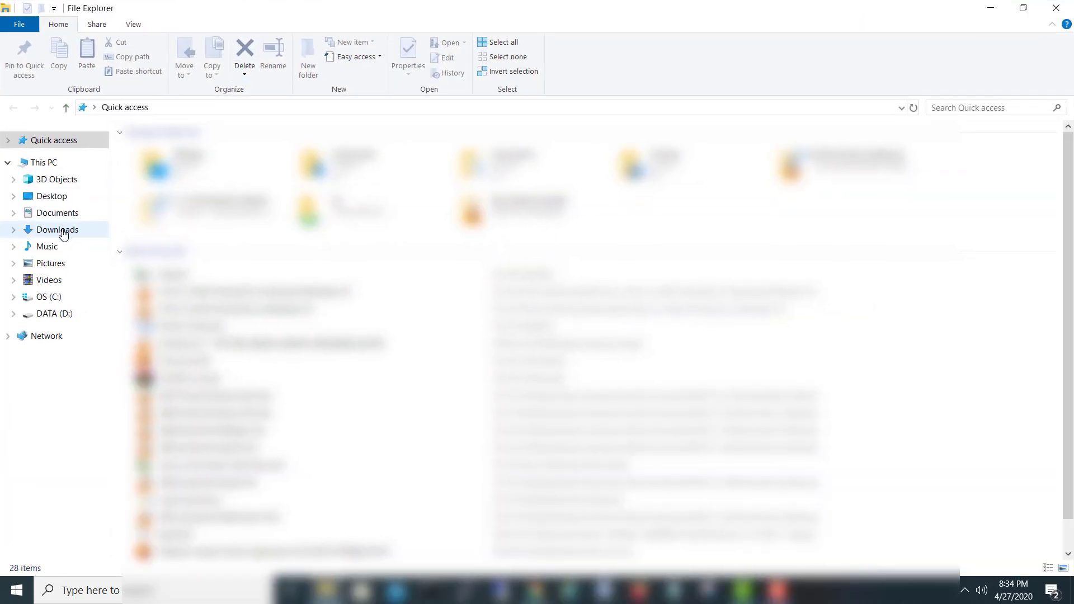
click(64, 229)
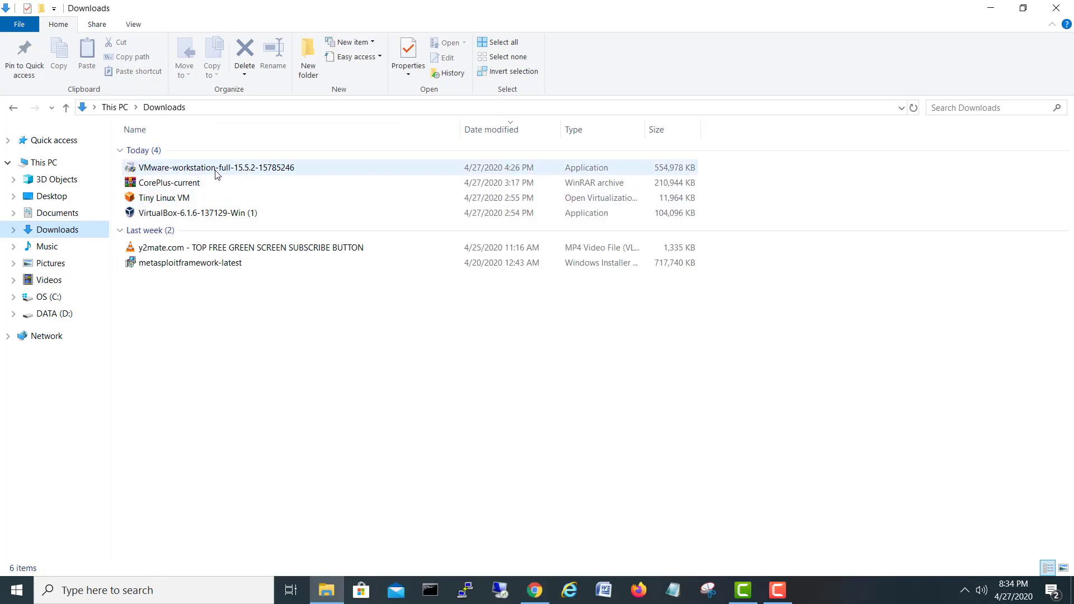
click(247, 169)
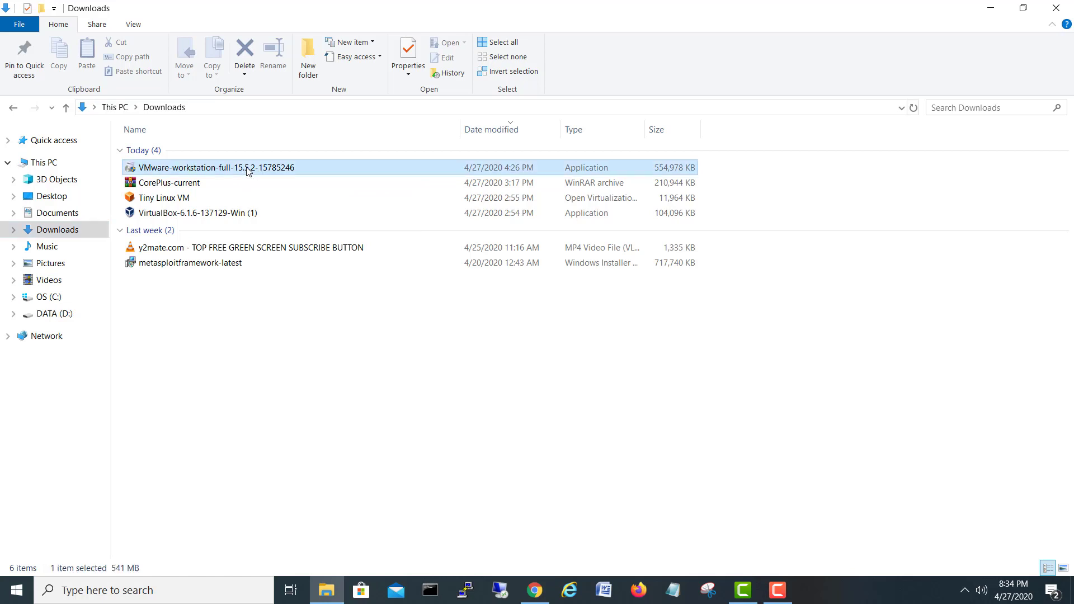
right_click(246, 169)
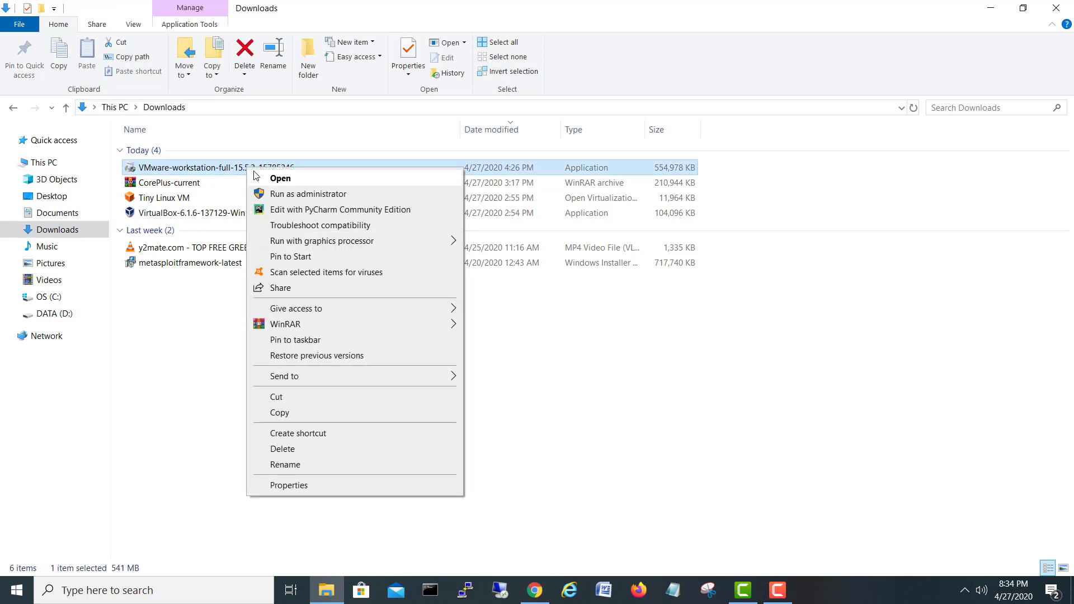
click(318, 194)
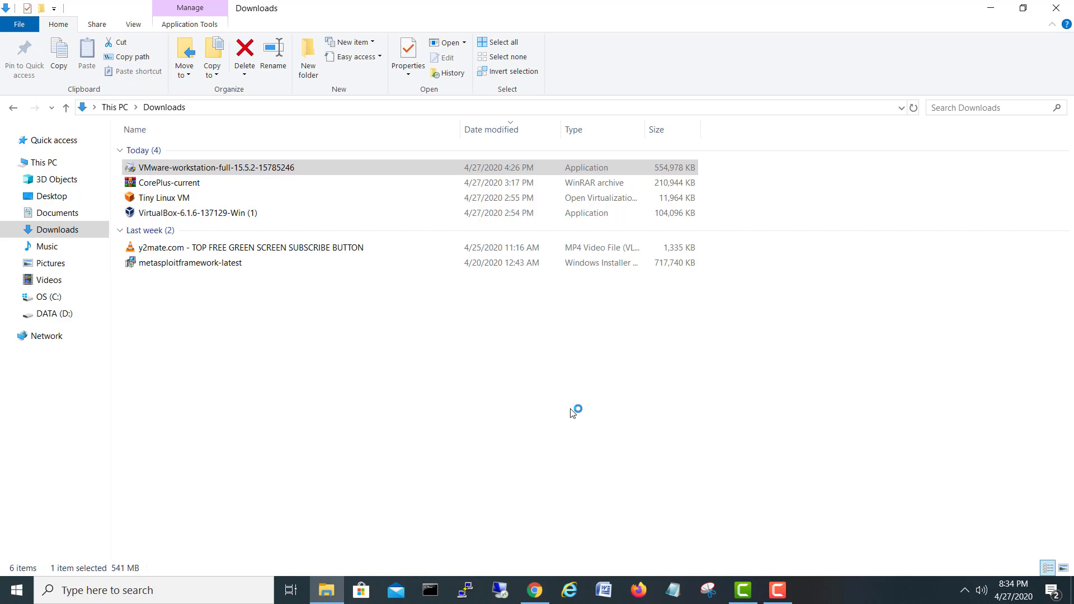
- Minimize File Explorer and bring the VMware Workstation Pro Setup wizard to the front
click(991, 8)
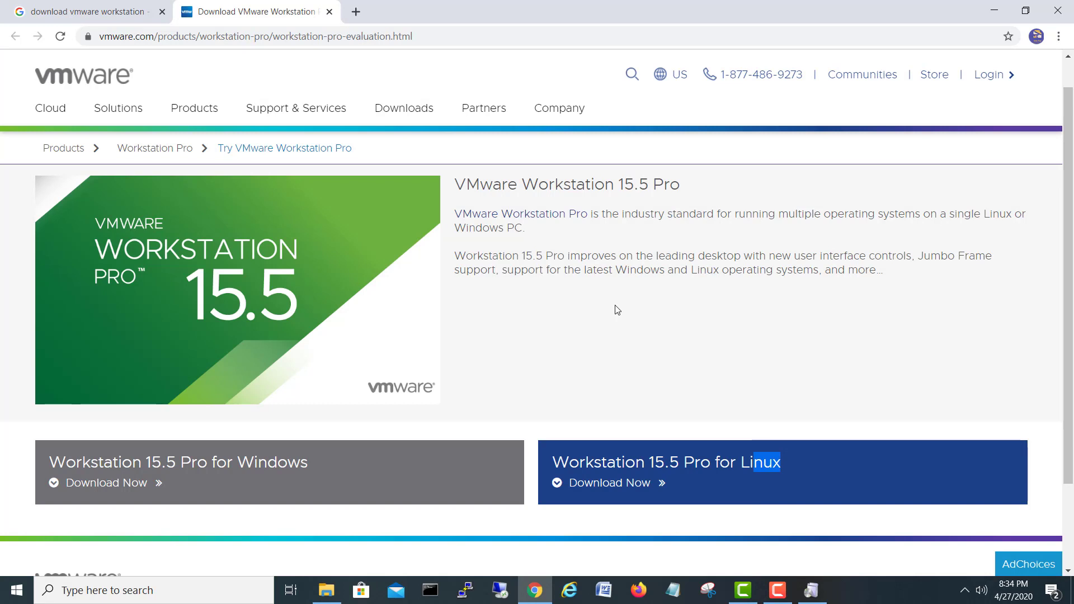
click(819, 587)
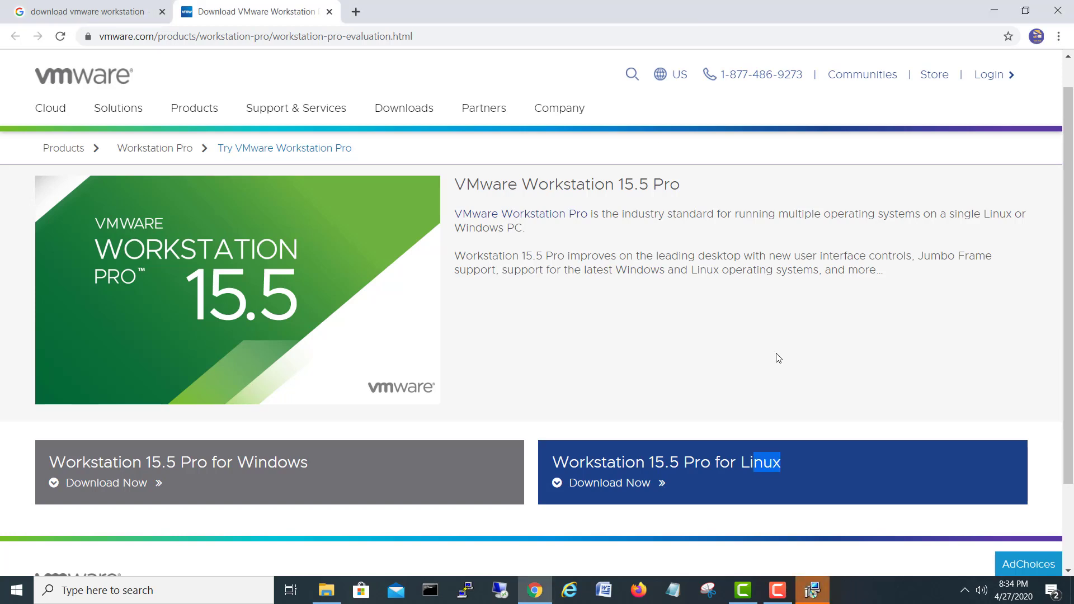
click(820, 593)
drag(549, 162, 598, 142)
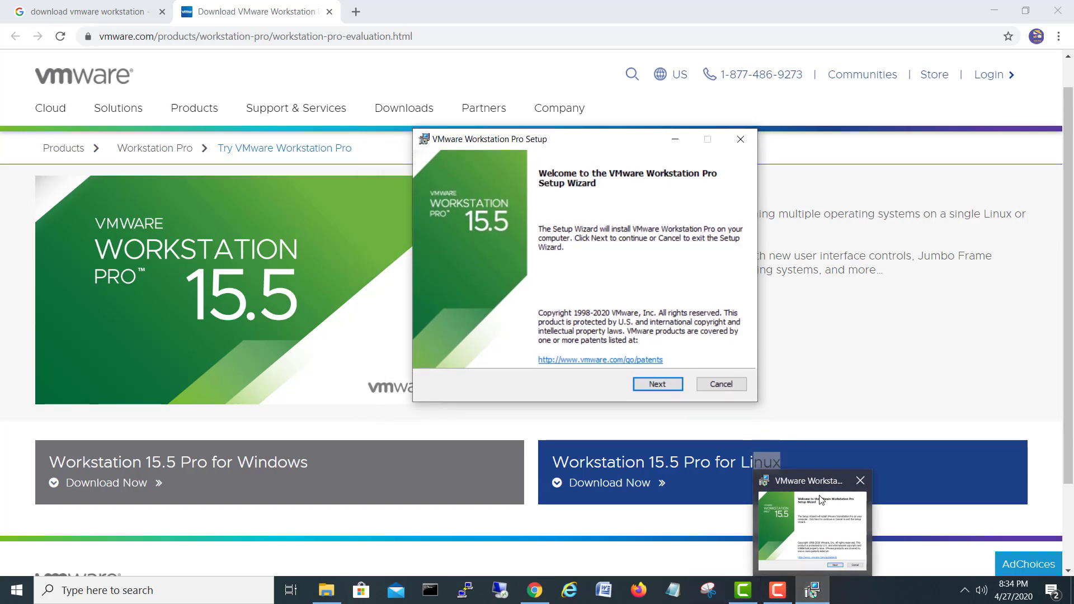
click(863, 591)
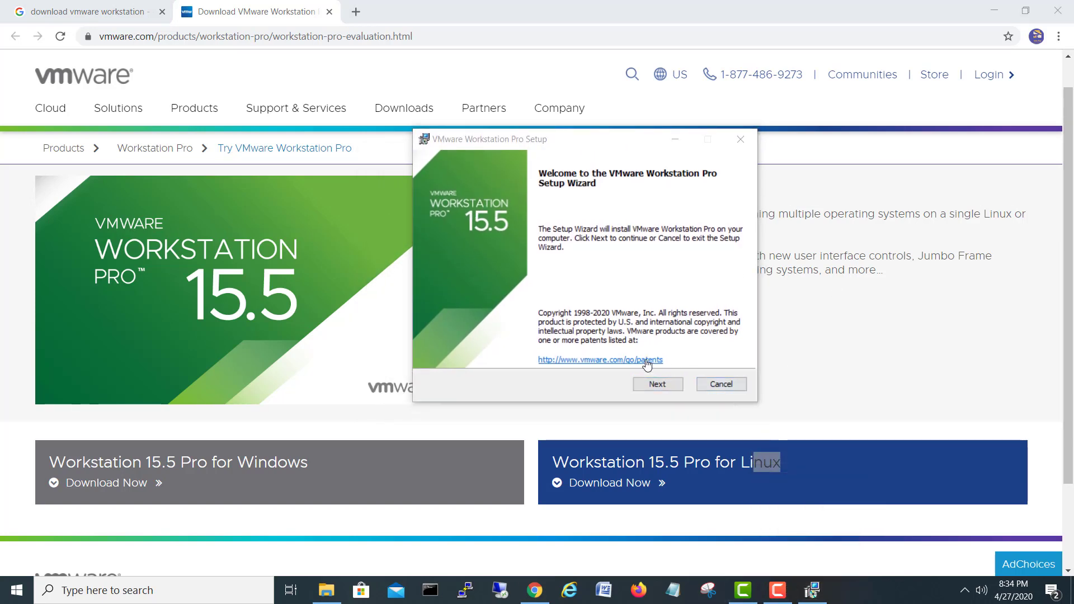
- Accept the license agreement in the setup wizard and keep the default install folder without the Enhanced Keyboard Driver
click(658, 384)
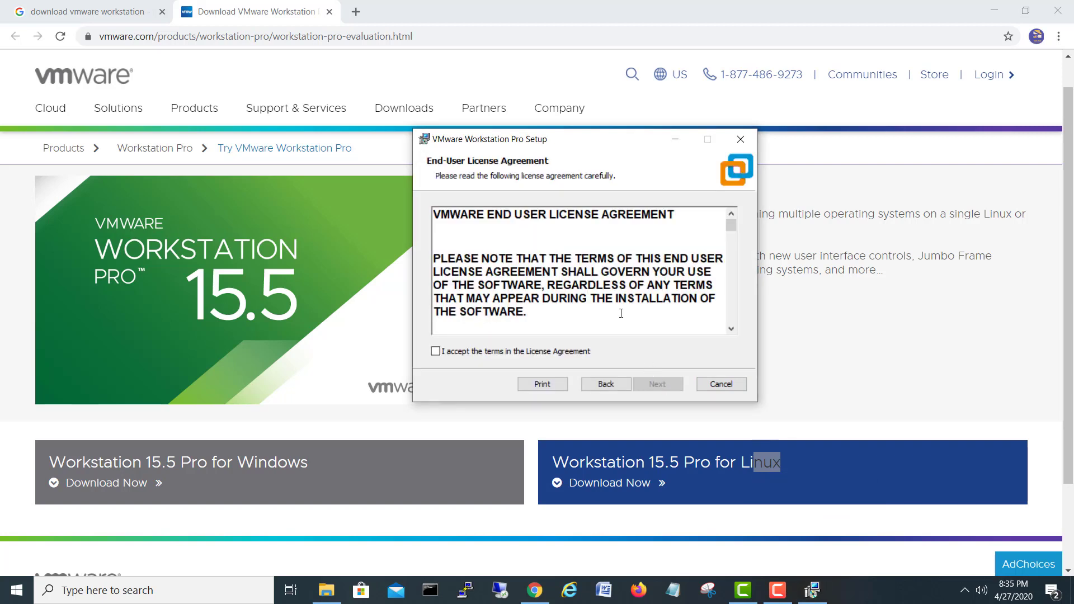
click(467, 354)
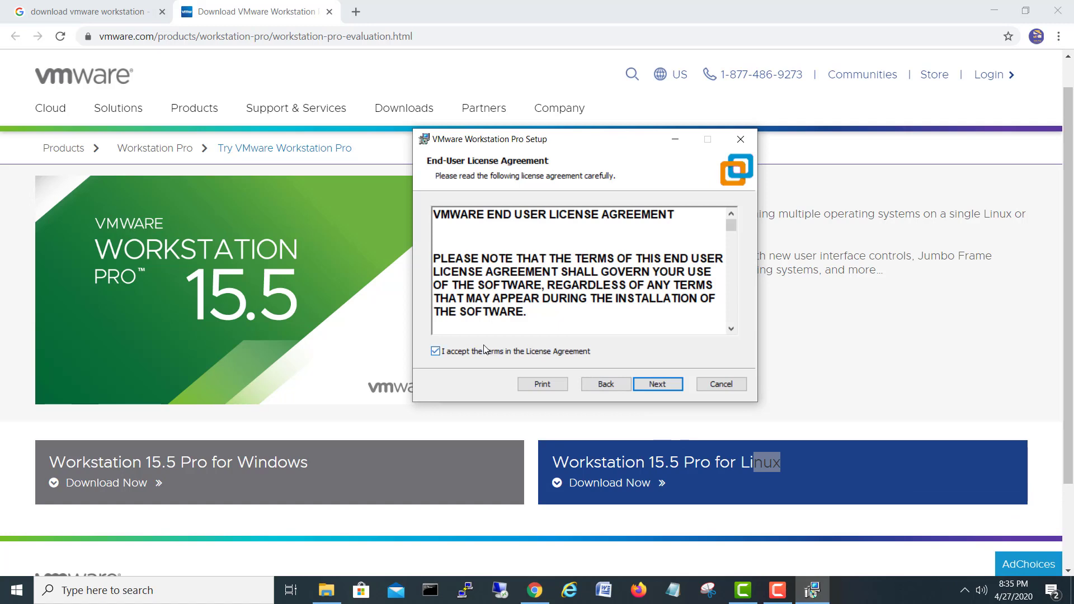
click(662, 385)
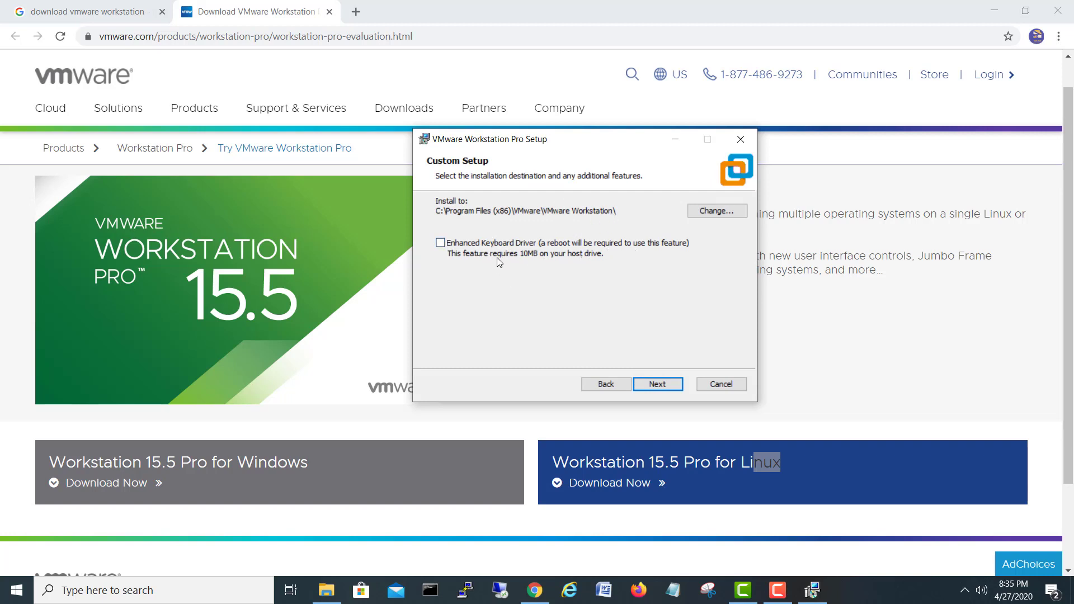
click(658, 384)
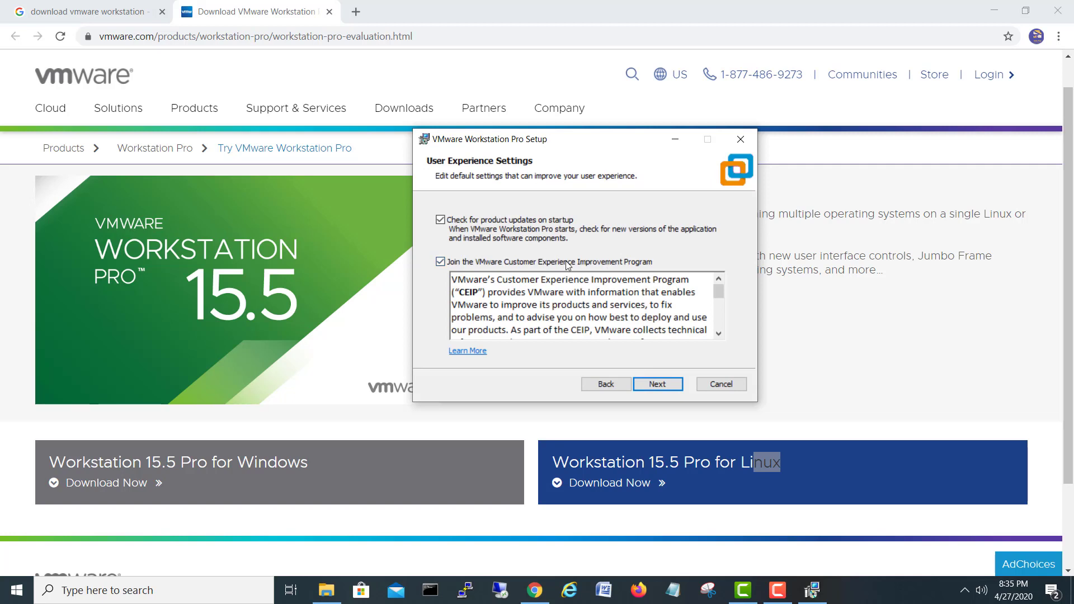
- Turn off the startup product update check and the VMware Customer Experience Improvement Program in the user experience settings
click(440, 262)
click(440, 220)
click(651, 384)
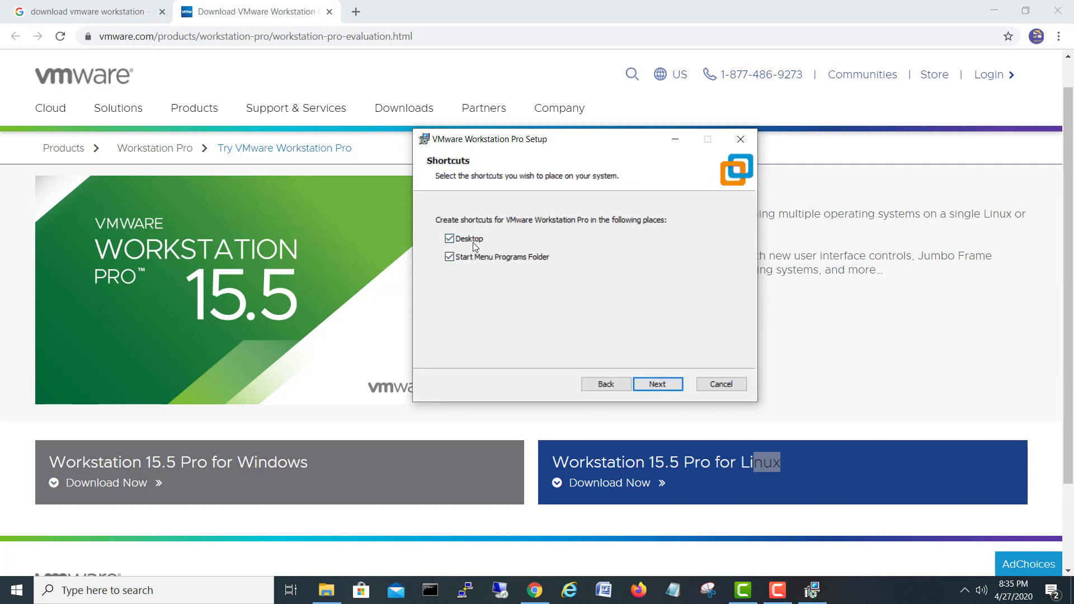
- Keep the Desktop and Start Menu shortcuts, install VMware Workstation Pro and finish the wizard without entering a license
click(664, 385)
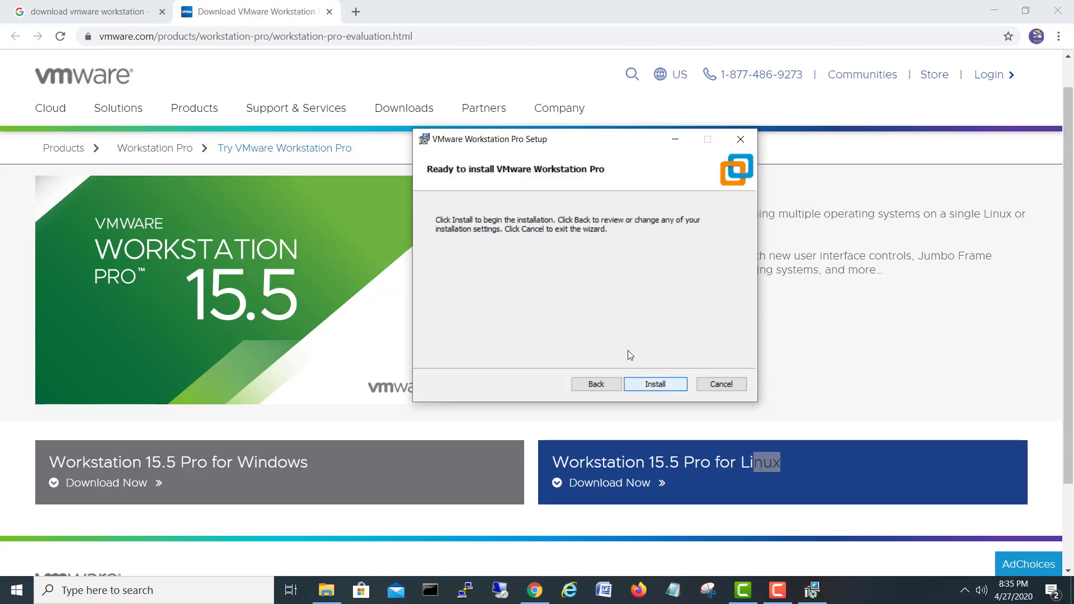
click(654, 386)
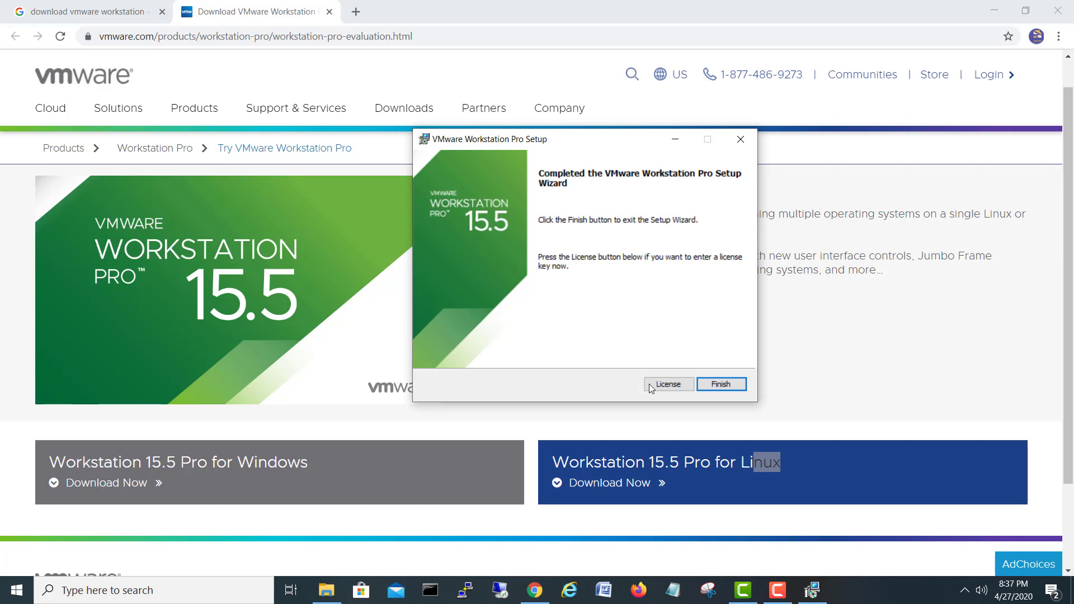
click(721, 385)
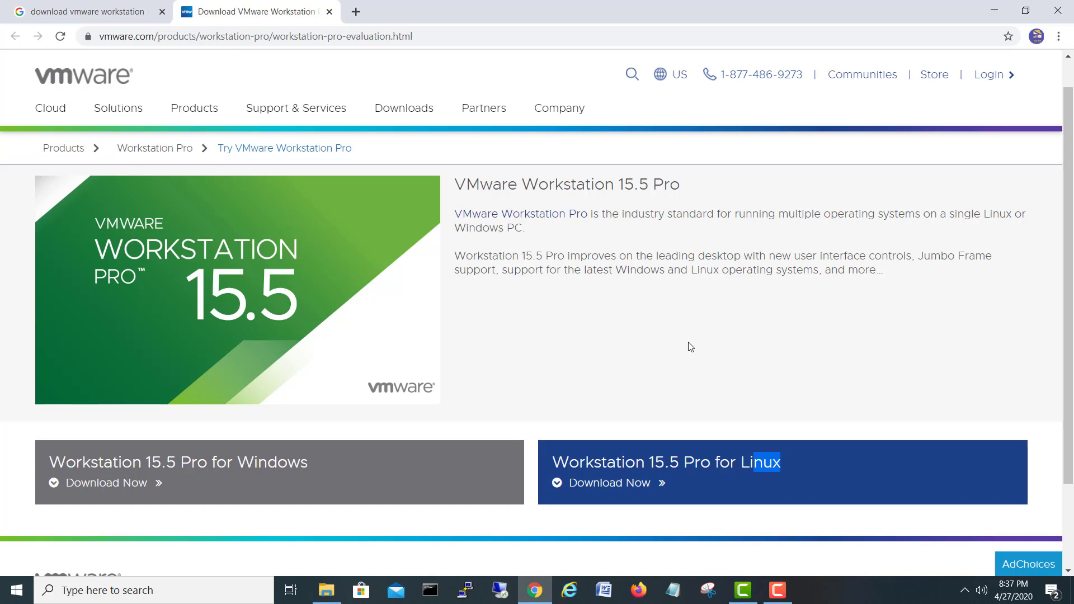
- Launch VMware Workstation Pro from its desktop shortcut and activate the 30-day trial
click(994, 10)
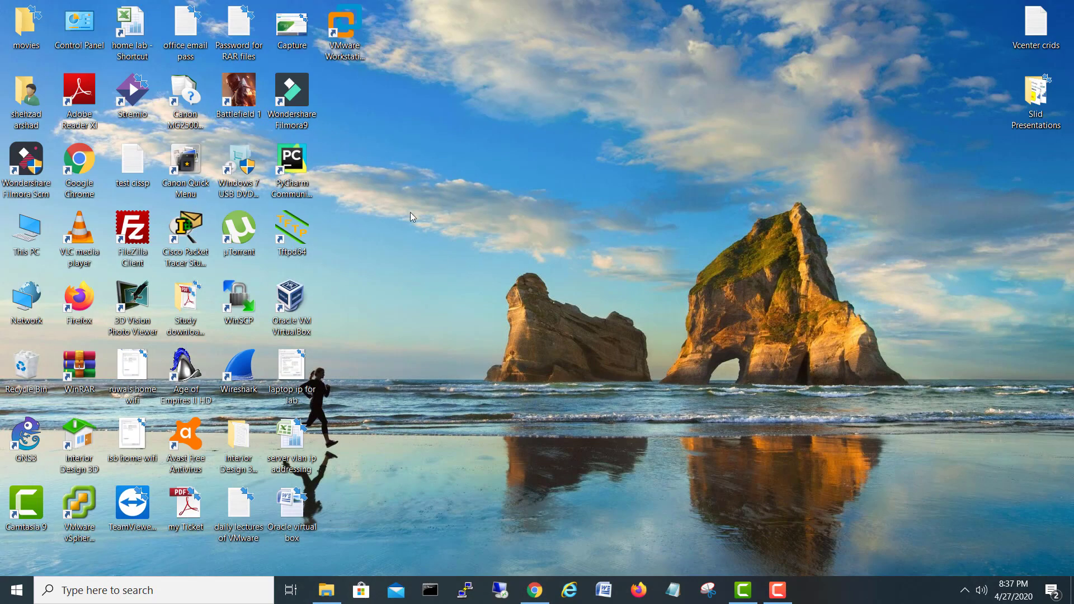
click(353, 34)
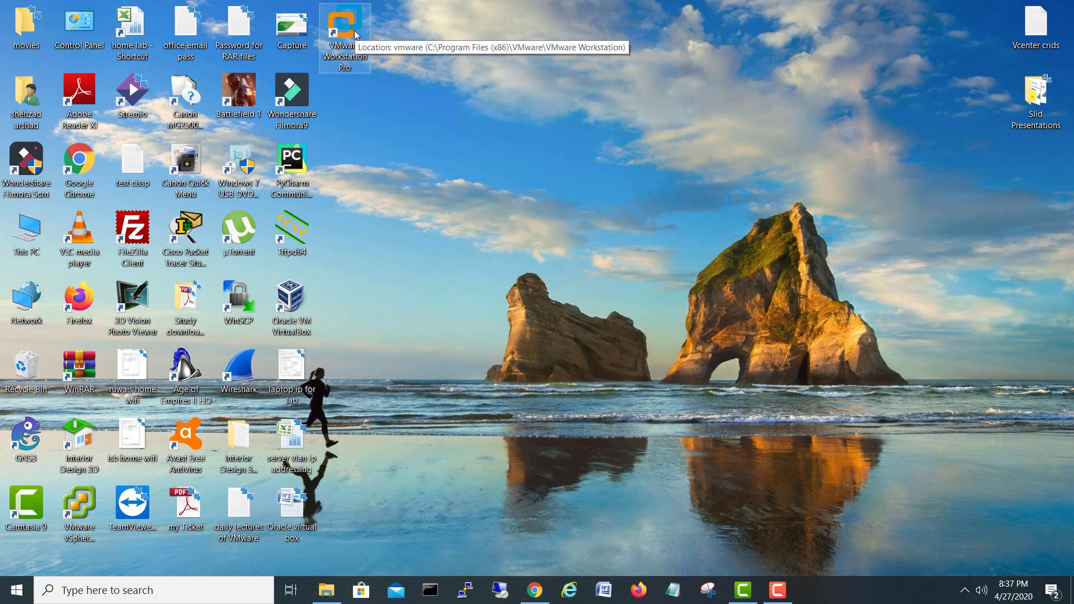
double_click(353, 33)
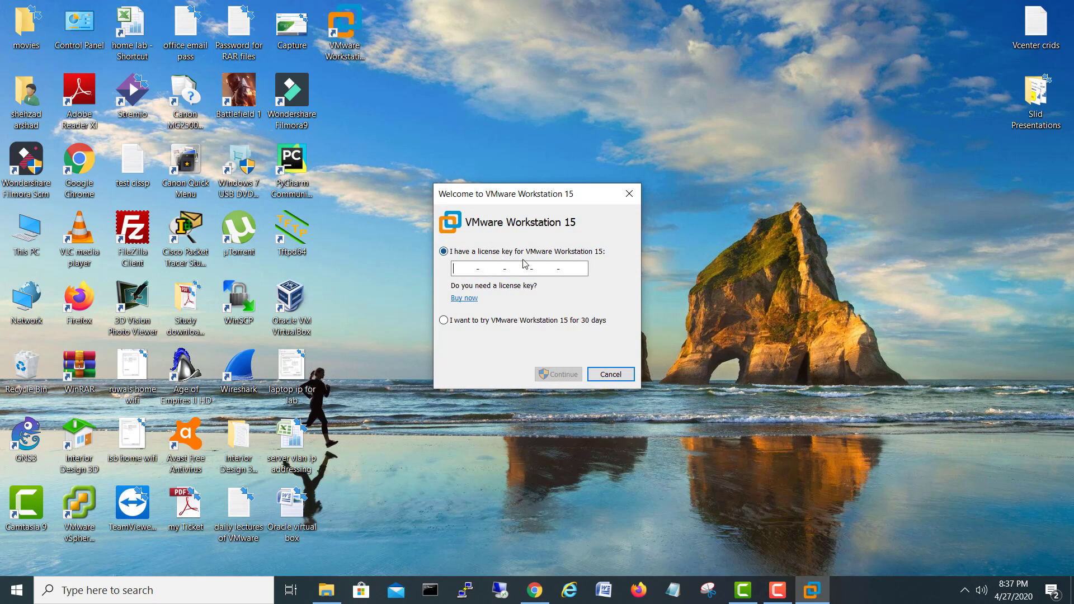
click(522, 322)
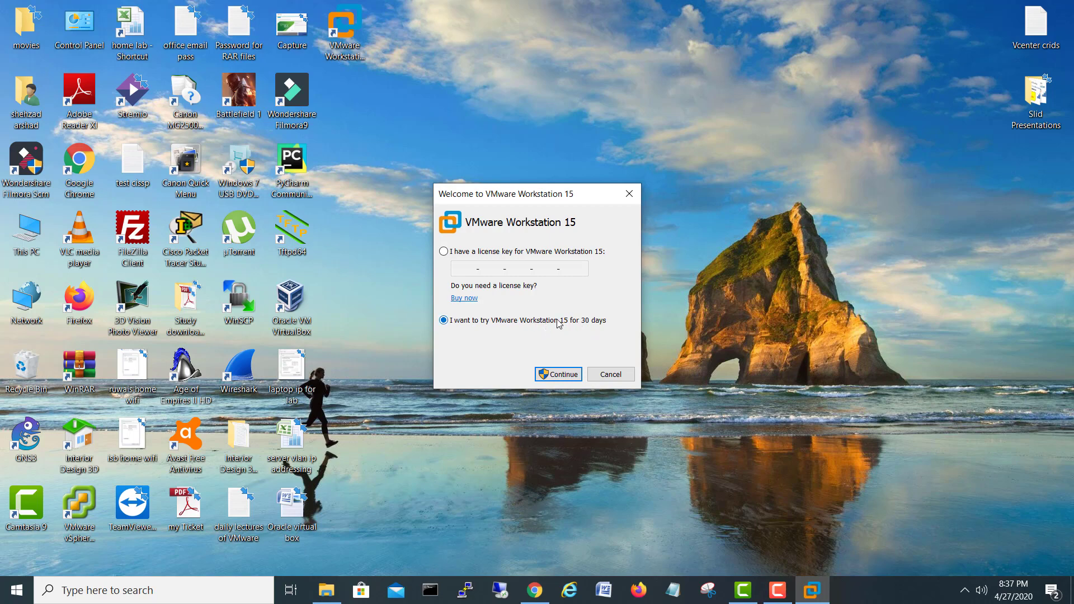
click(558, 374)
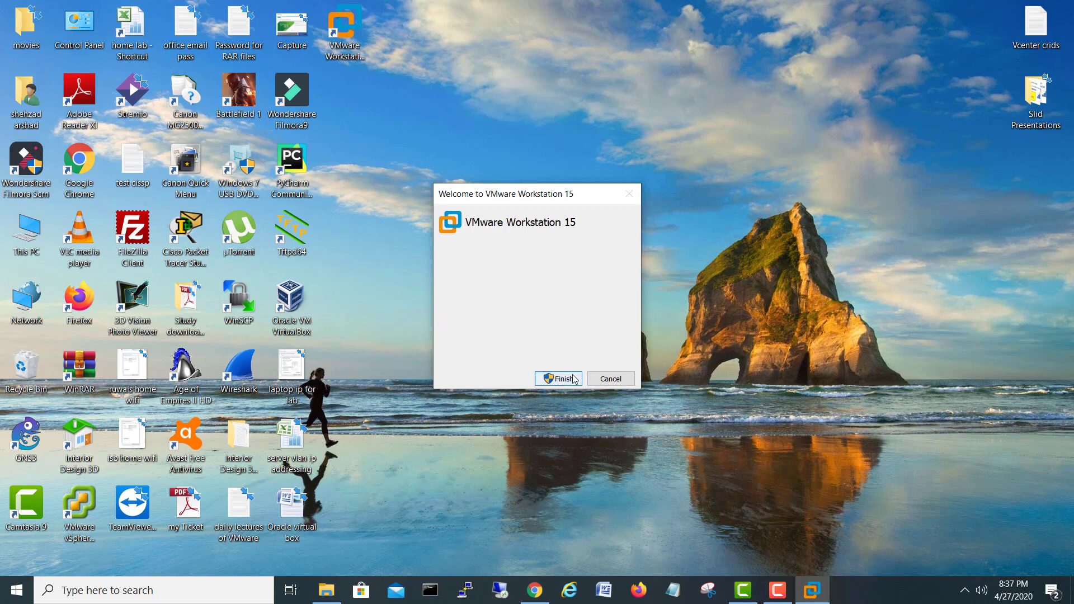
click(560, 378)
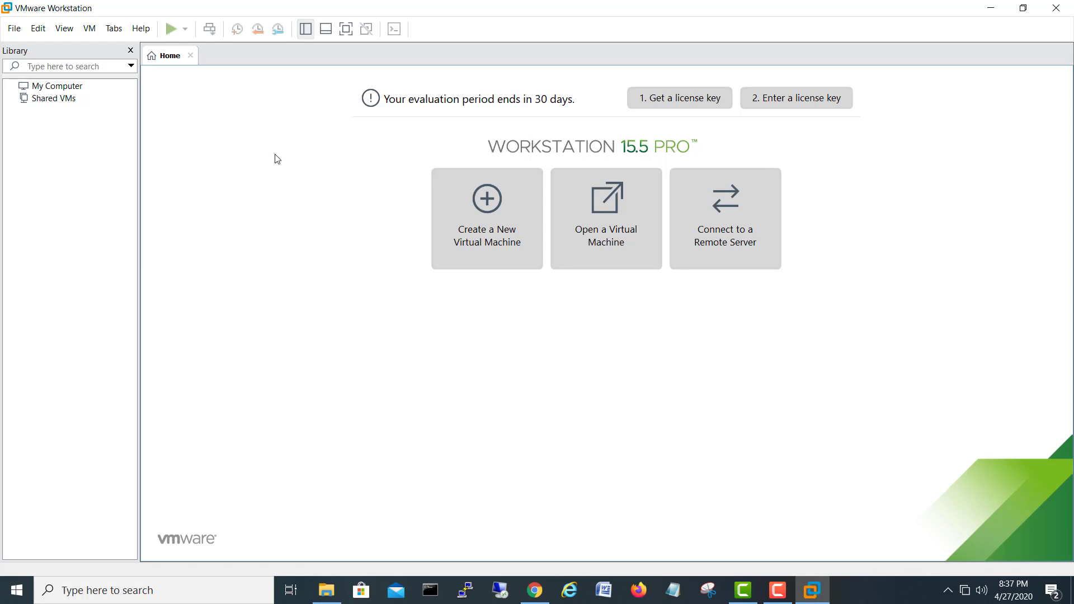
- View the My Computer and Shared VMs library entries, and return to the Home page
click(61, 89)
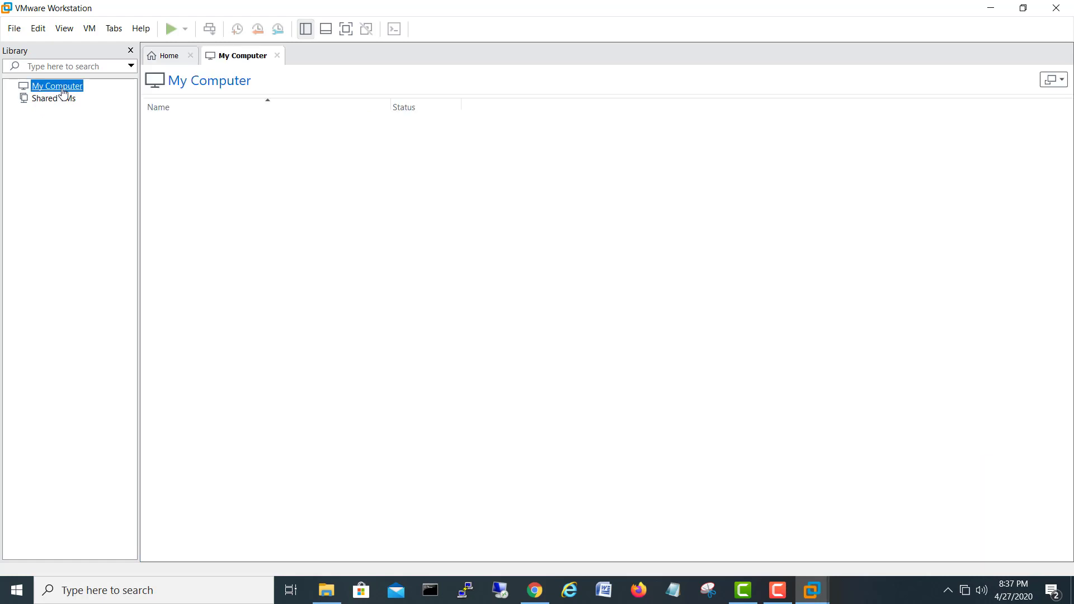
click(53, 98)
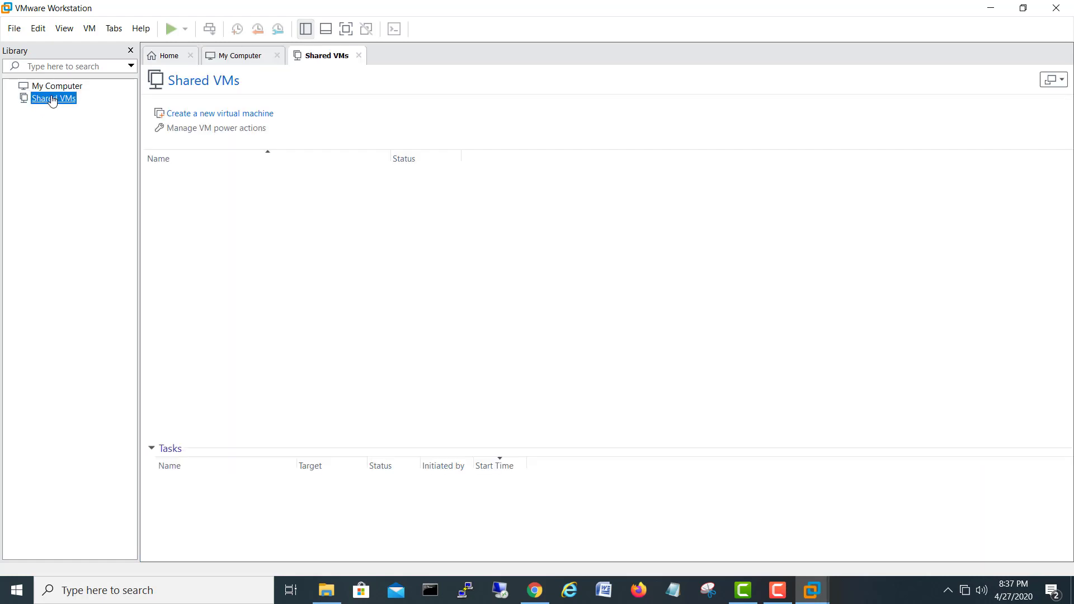
click(168, 58)
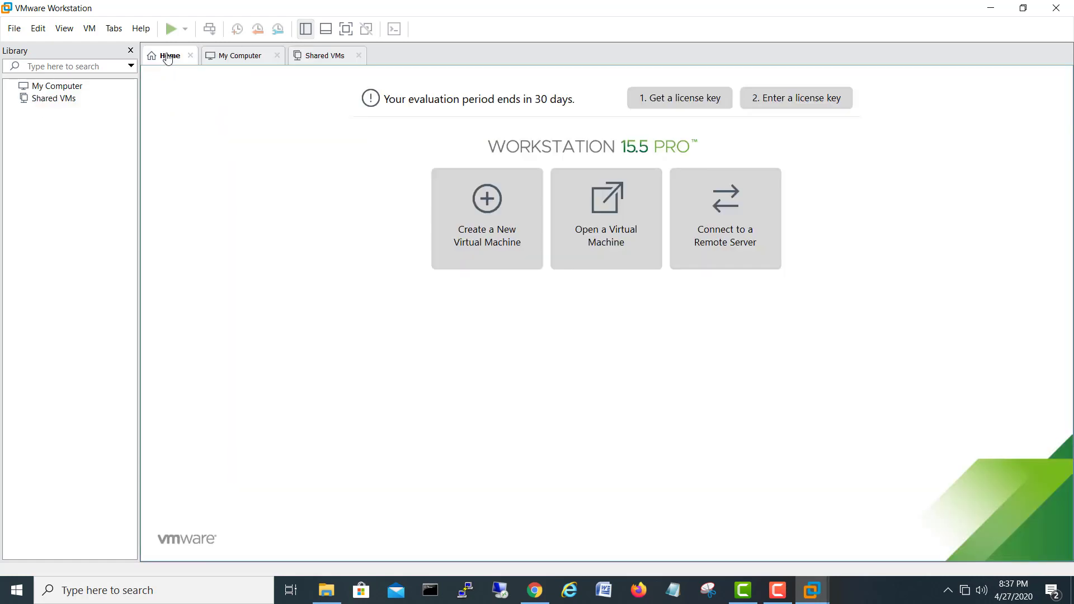
- Start a typical new virtual machine from the Server2008R2SP1-en-US-July2013 ISO image and leave the Windows product key empty
click(498, 209)
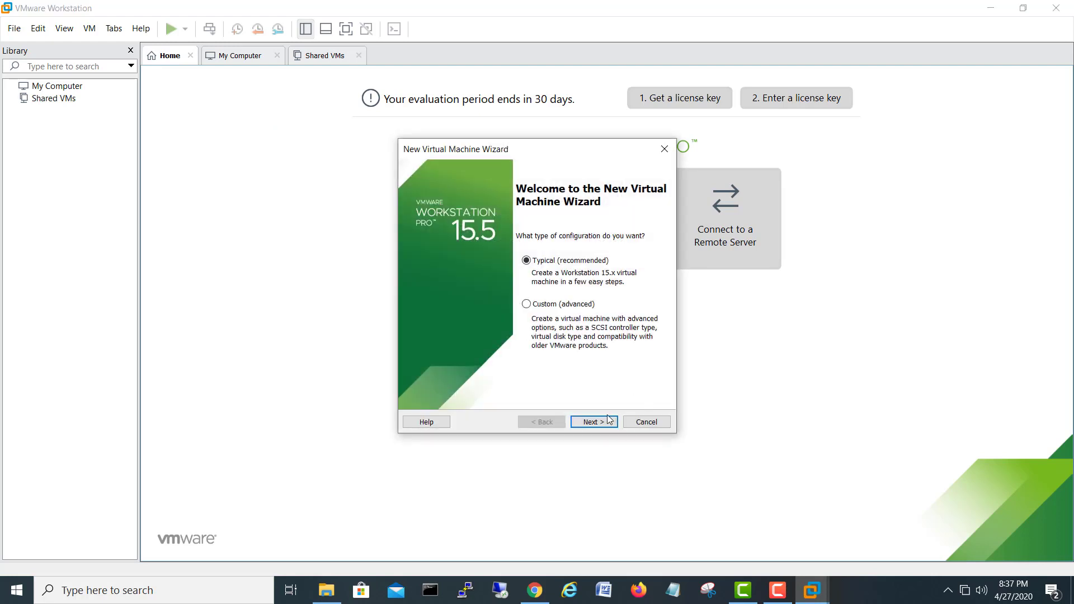
click(605, 421)
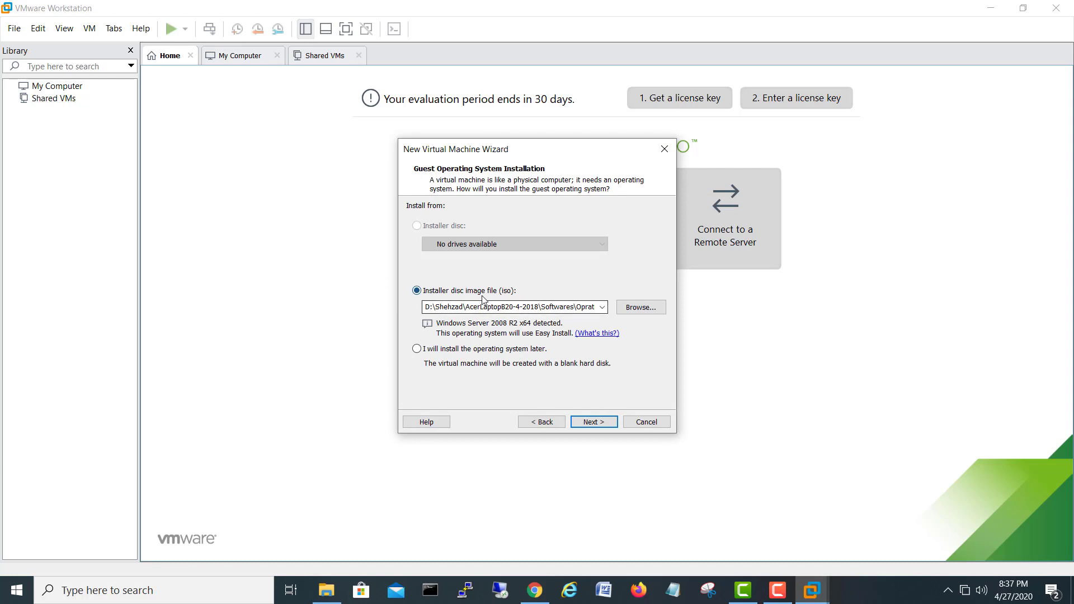
click(649, 308)
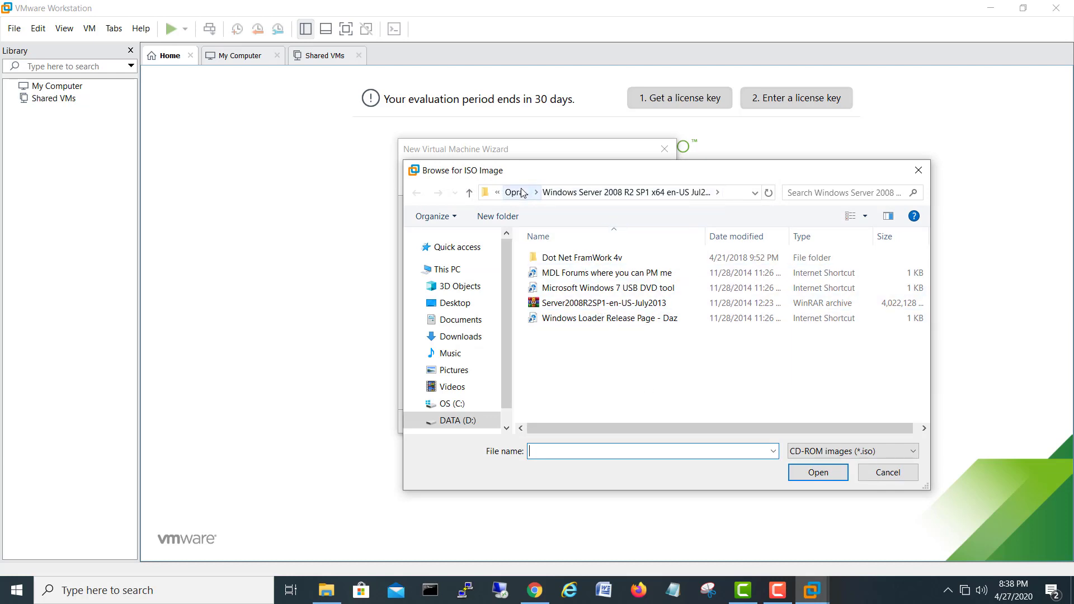
click(594, 305)
click(797, 475)
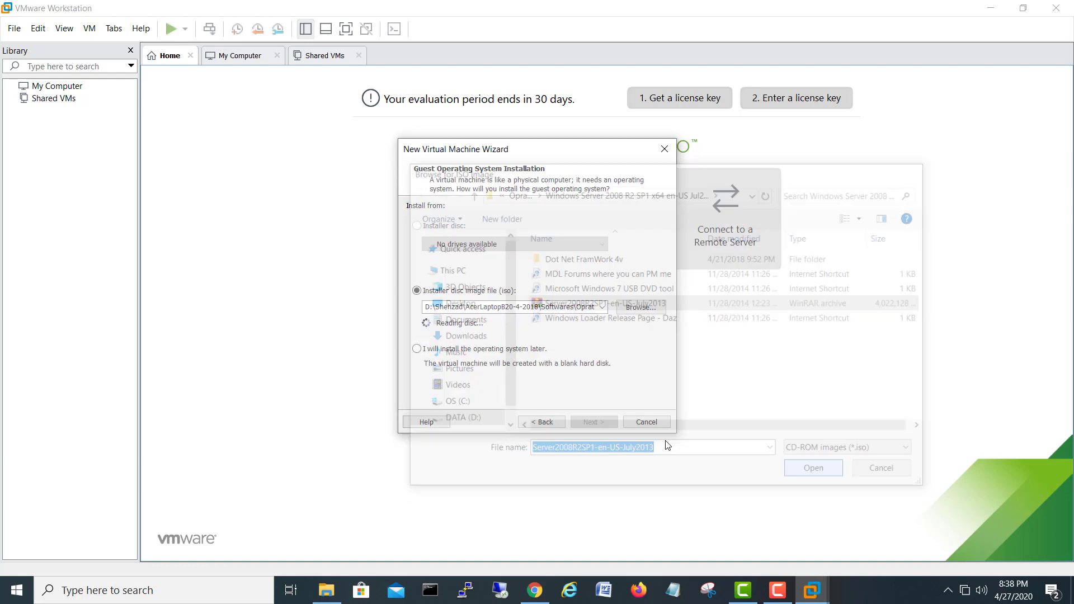
click(593, 422)
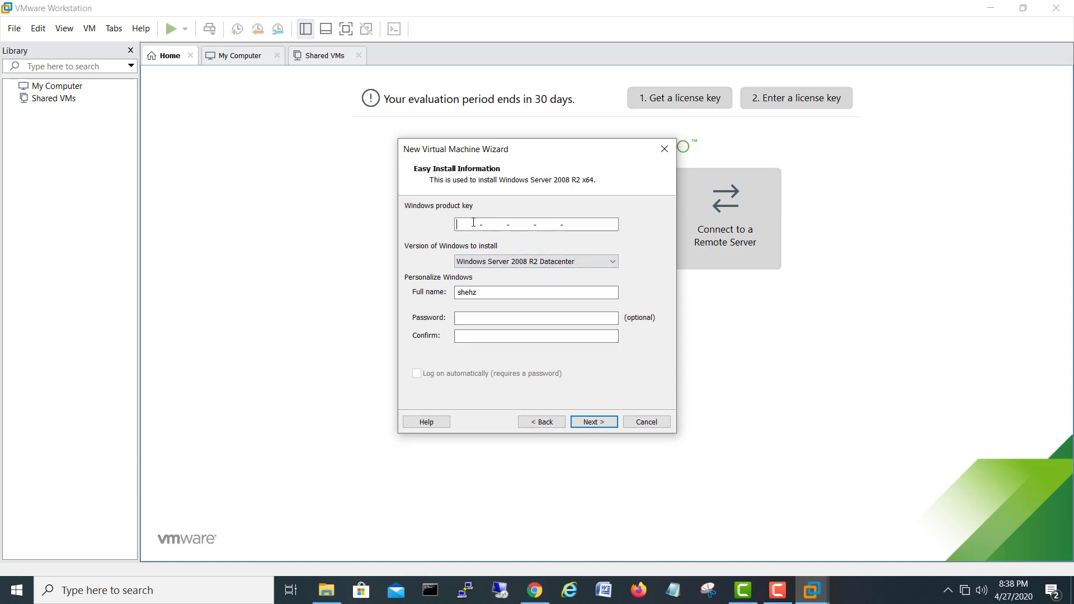
click(593, 423)
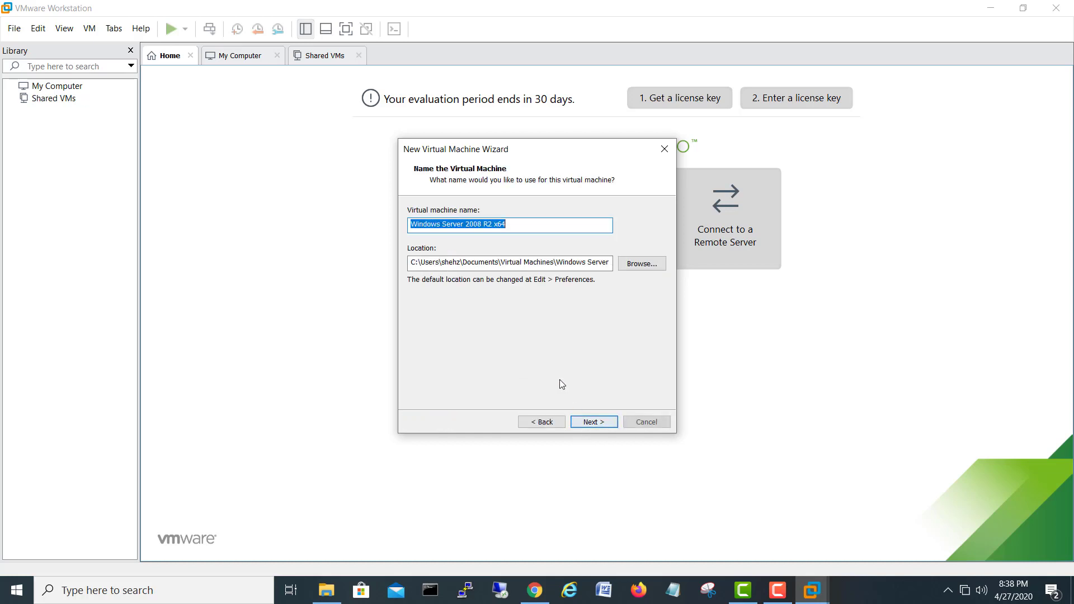
- Shorten the virtual machine name to Windows Server 2008
click(516, 227)
drag(515, 227, 320, 234)
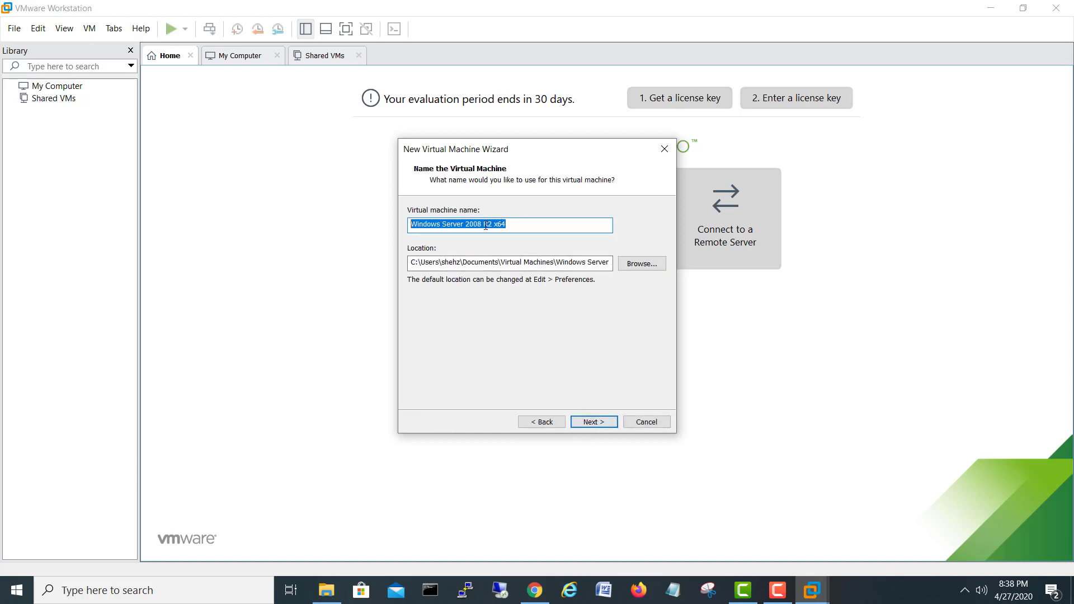
drag(484, 224, 510, 228)
key(BackSpace)
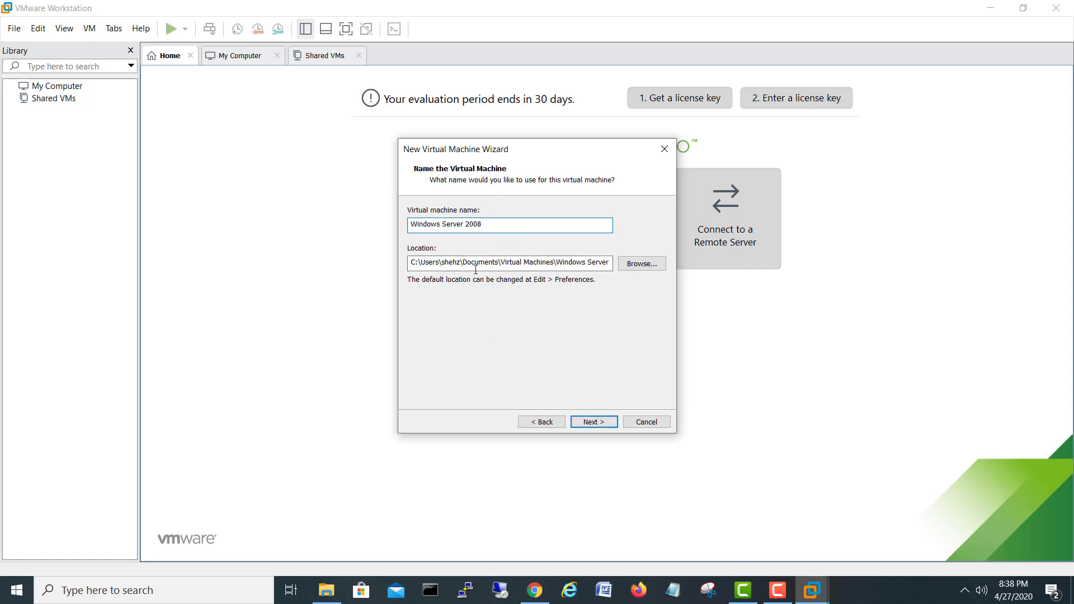
- Keep the default storage location and set the maximum disk size to 10 GB, split into multiple files
drag(412, 262, 419, 262)
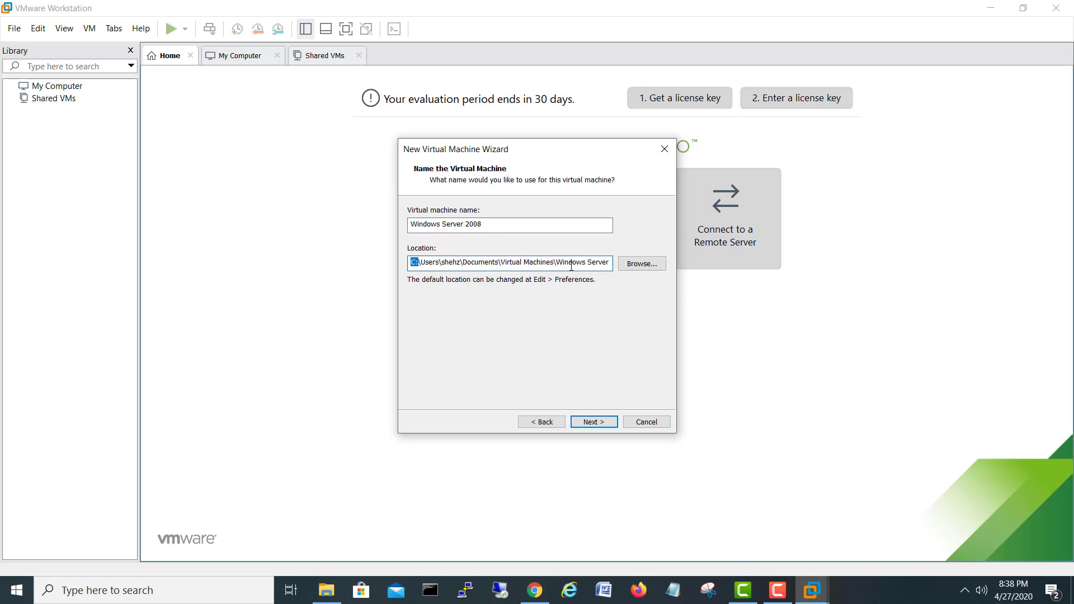
click(594, 421)
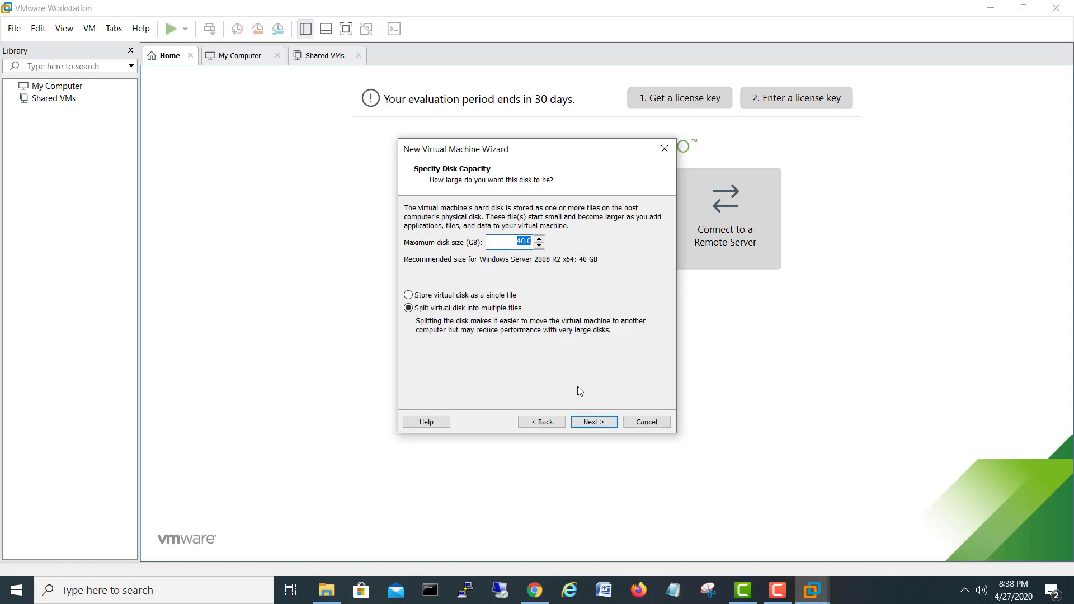
drag(523, 240, 499, 244)
click(593, 422)
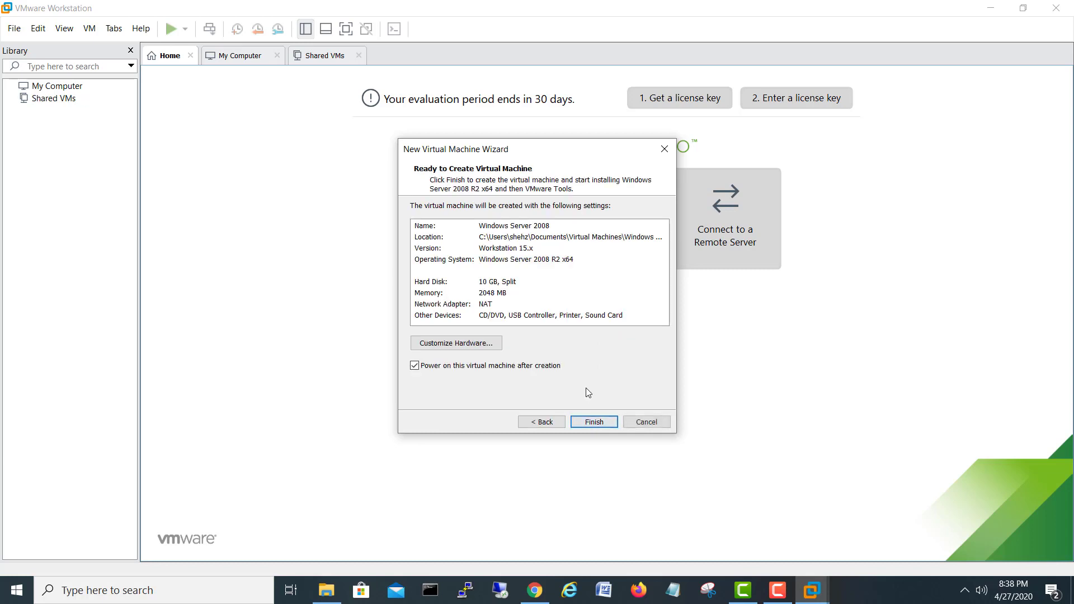
- Customize the hardware so the network adapter uses the custom virtual network VMnet0
click(453, 345)
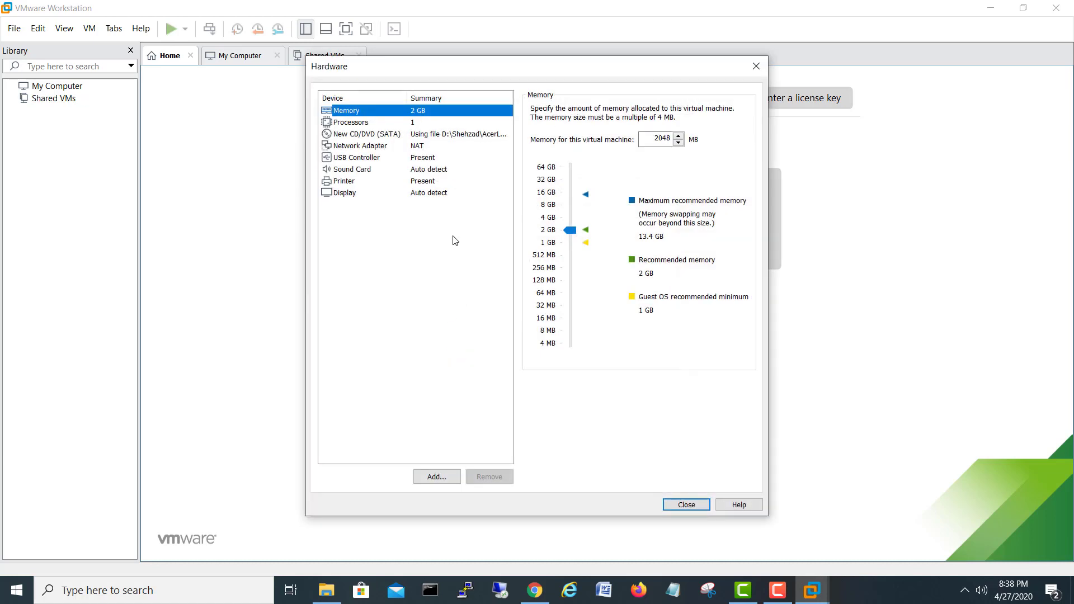
click(351, 147)
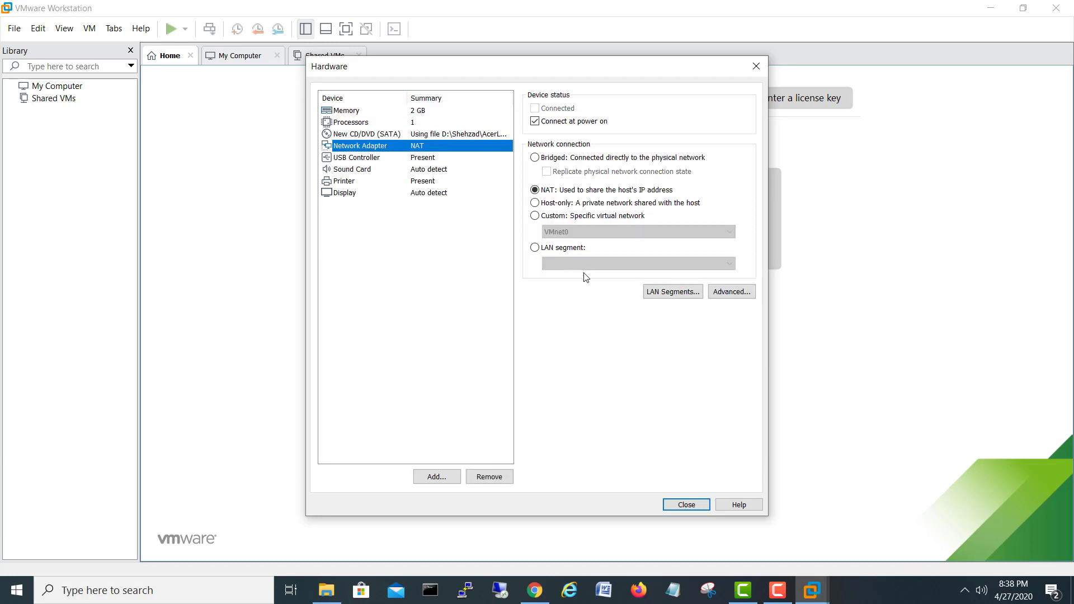
click(567, 217)
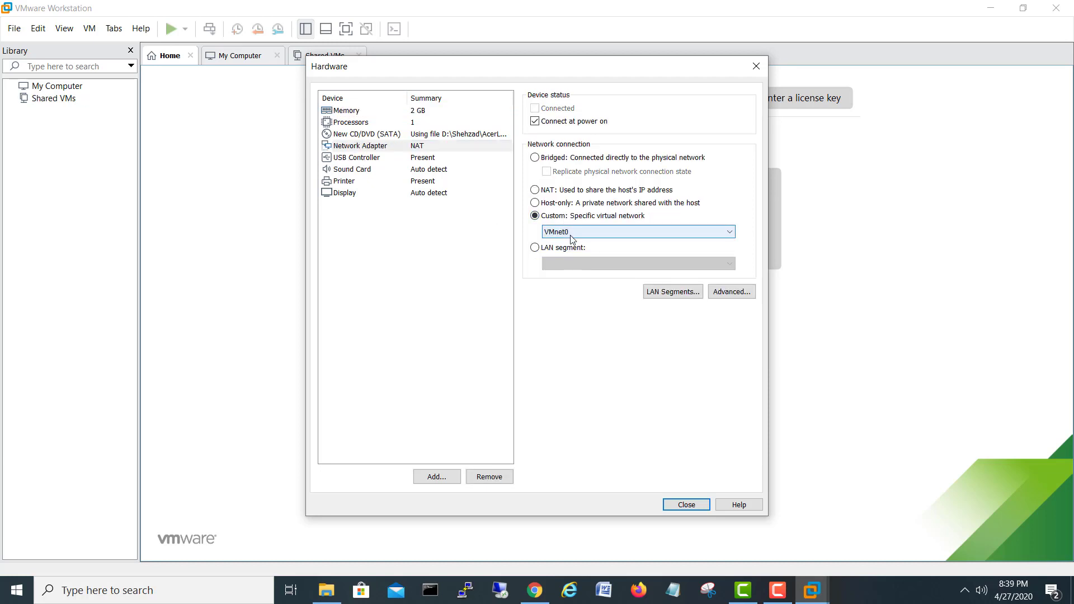
click(572, 233)
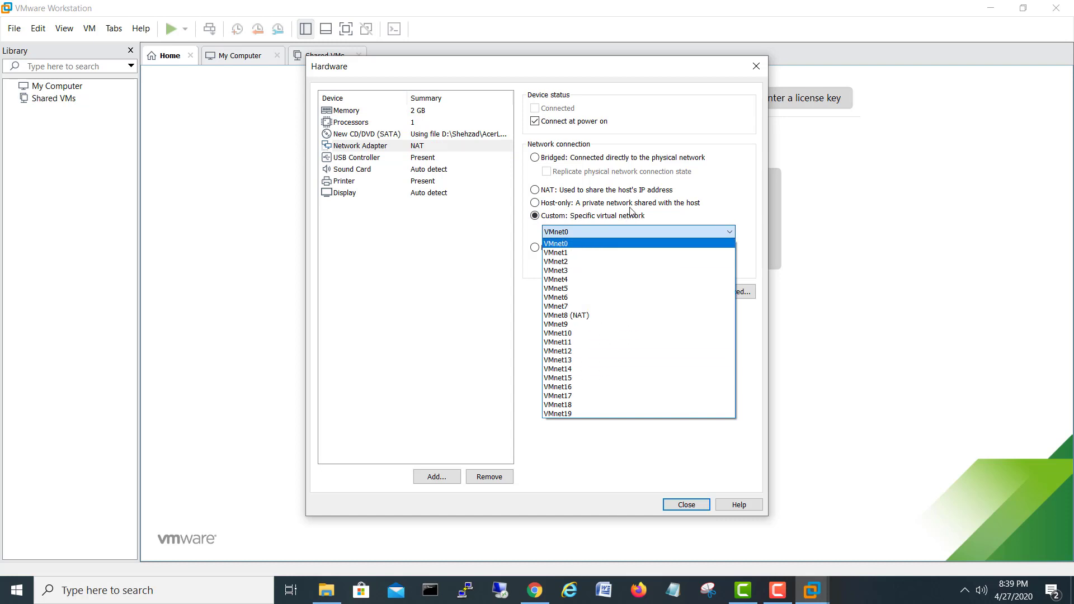
click(546, 160)
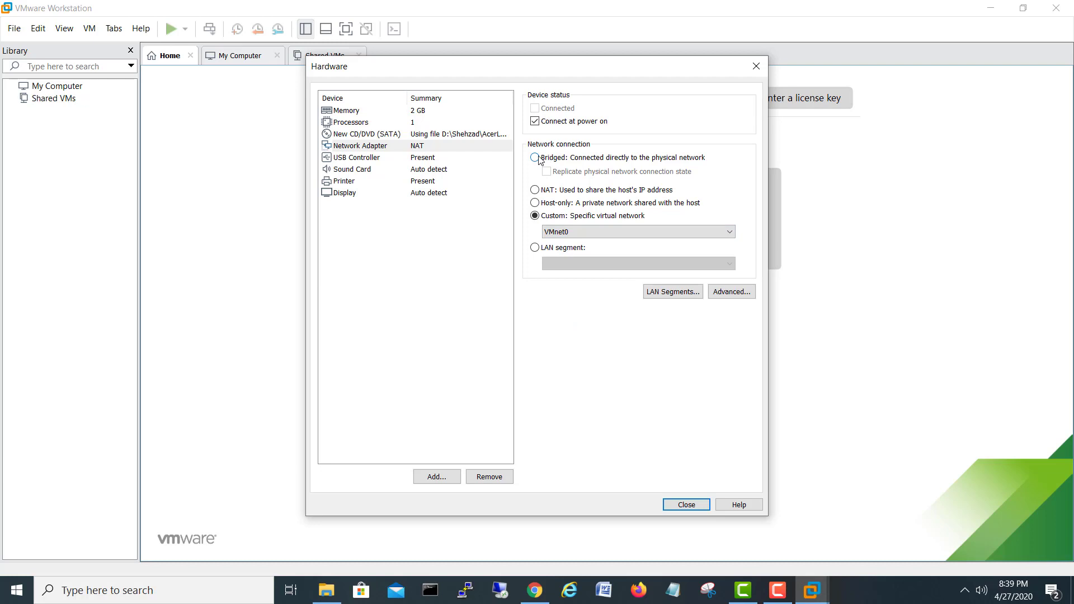
click(537, 158)
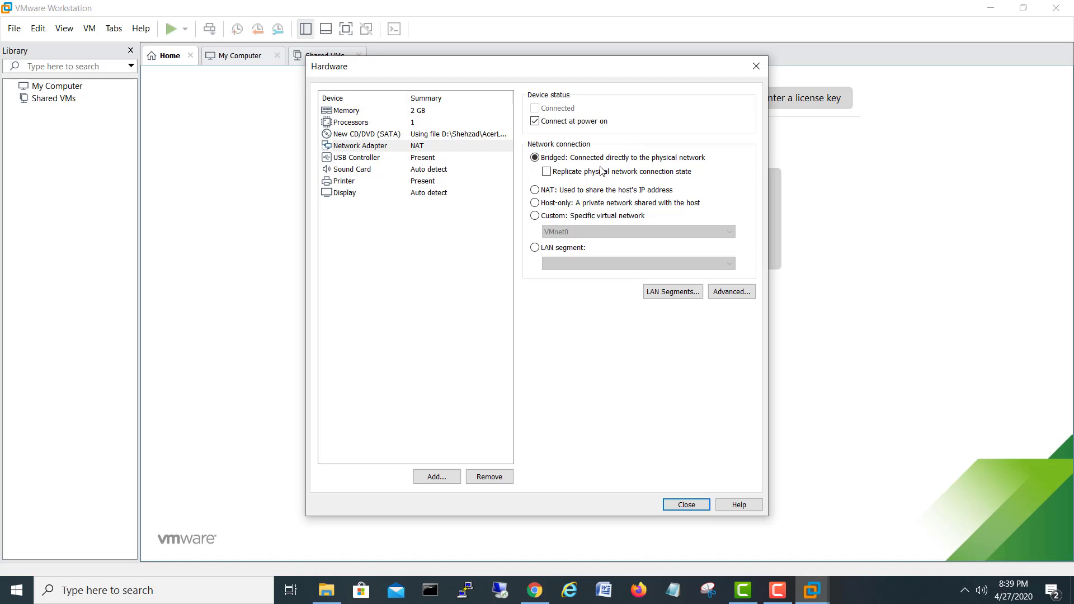
click(570, 218)
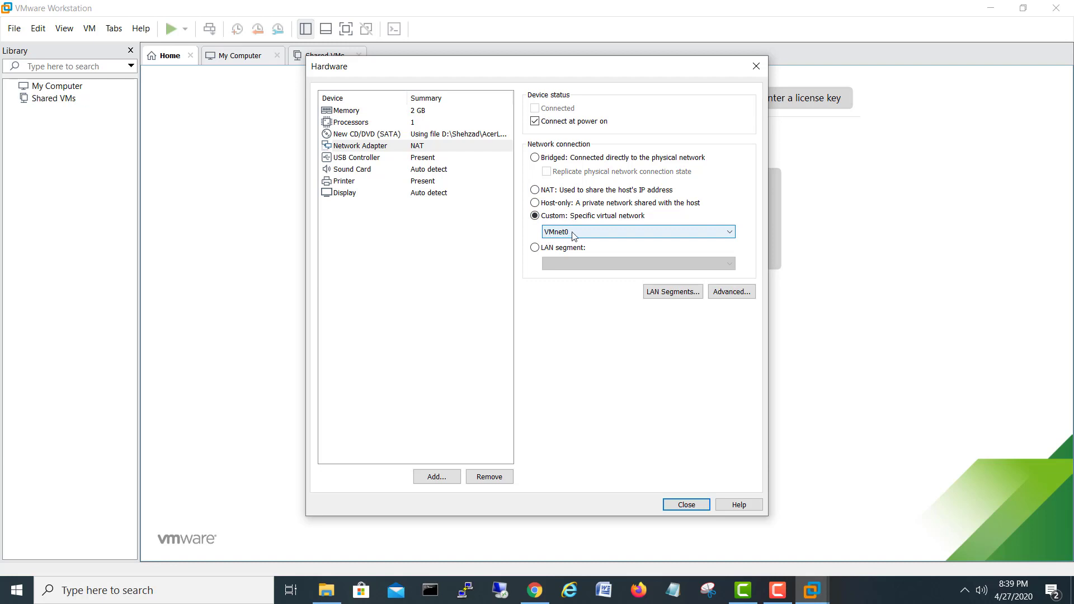
click(572, 233)
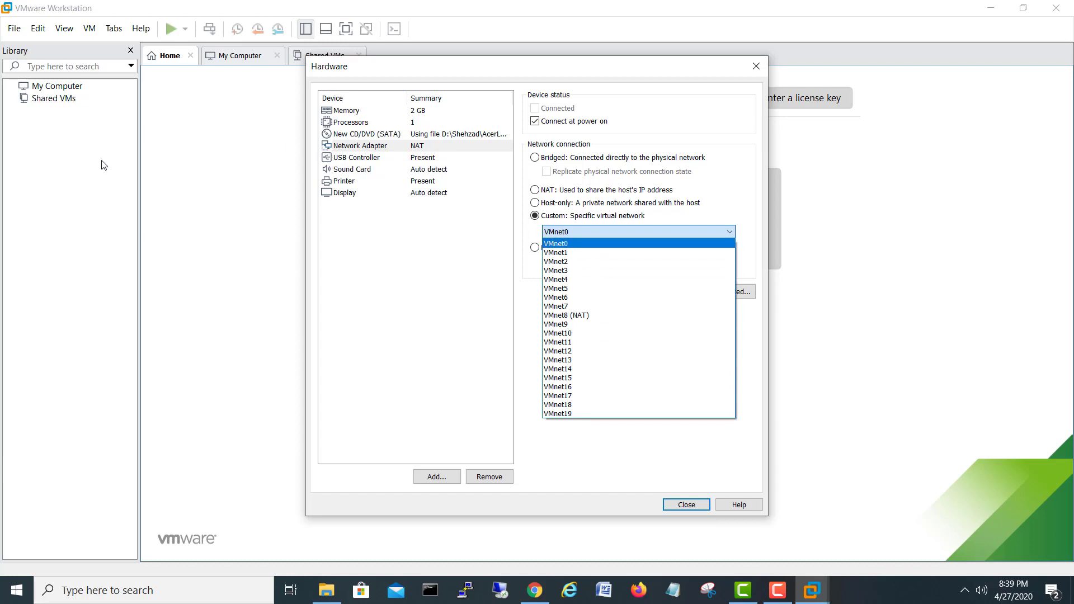
click(565, 247)
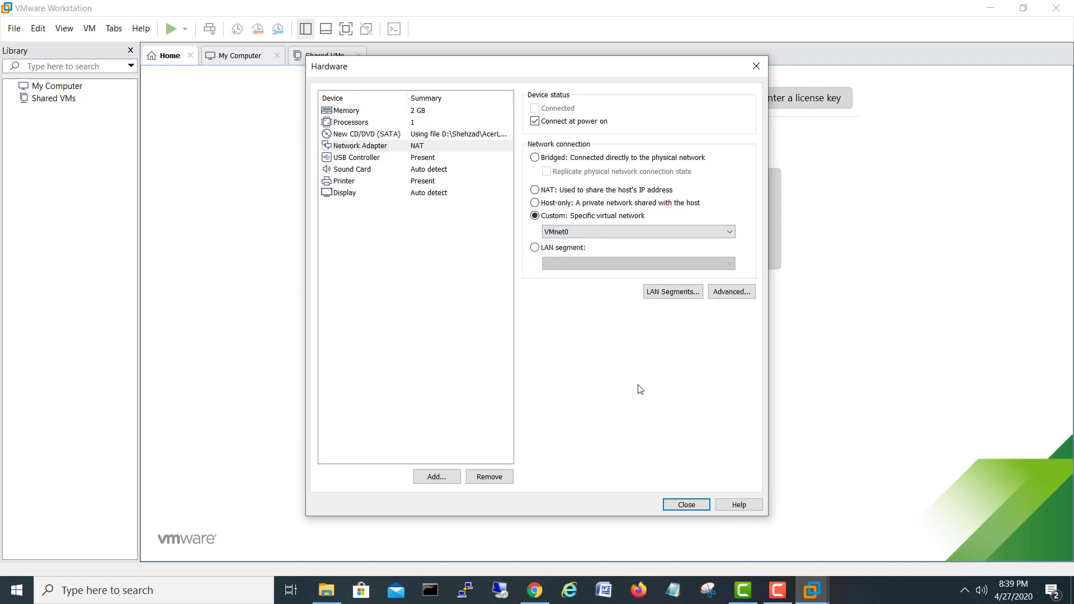
click(700, 507)
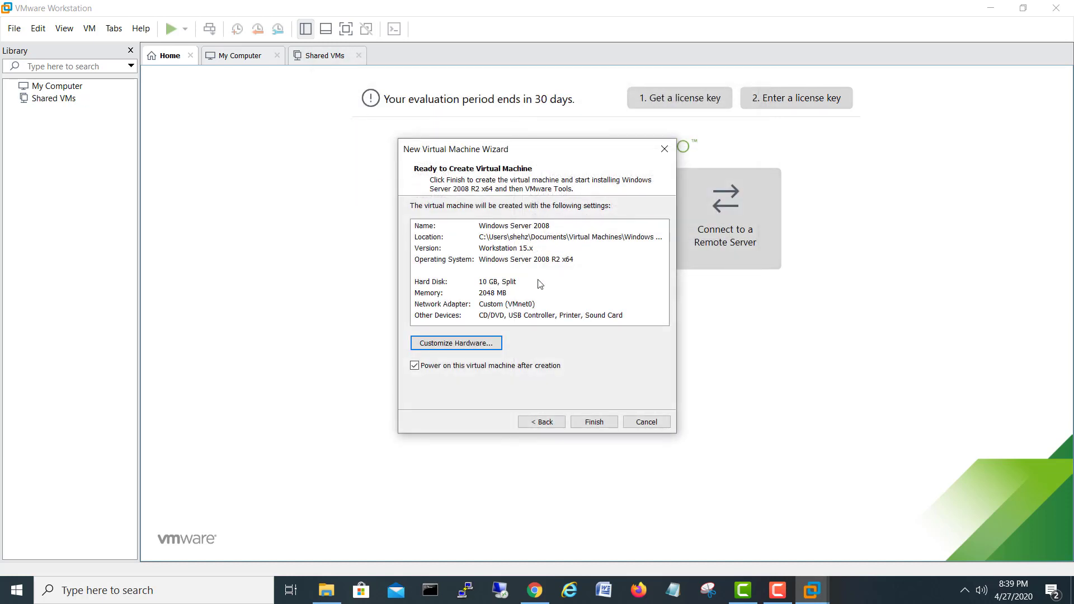
- Turn off powering on after creation and create the virtual machine
click(521, 366)
click(603, 424)
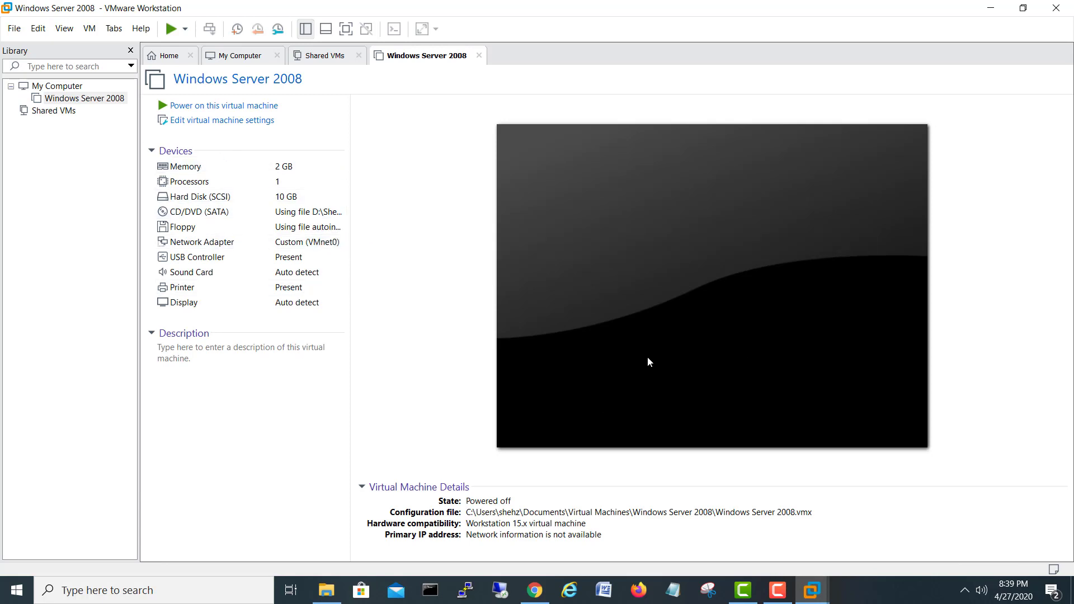
- Power on the Windows Server 2008 virtual machine and dismiss the printing notice and the Easy Install message bar
click(206, 108)
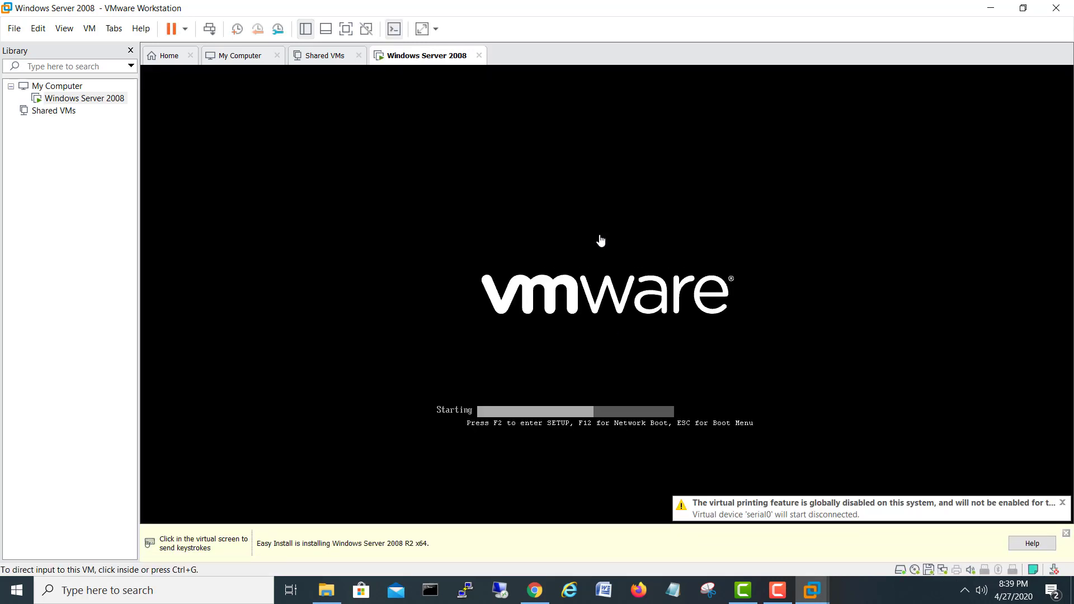
click(1063, 502)
click(1067, 533)
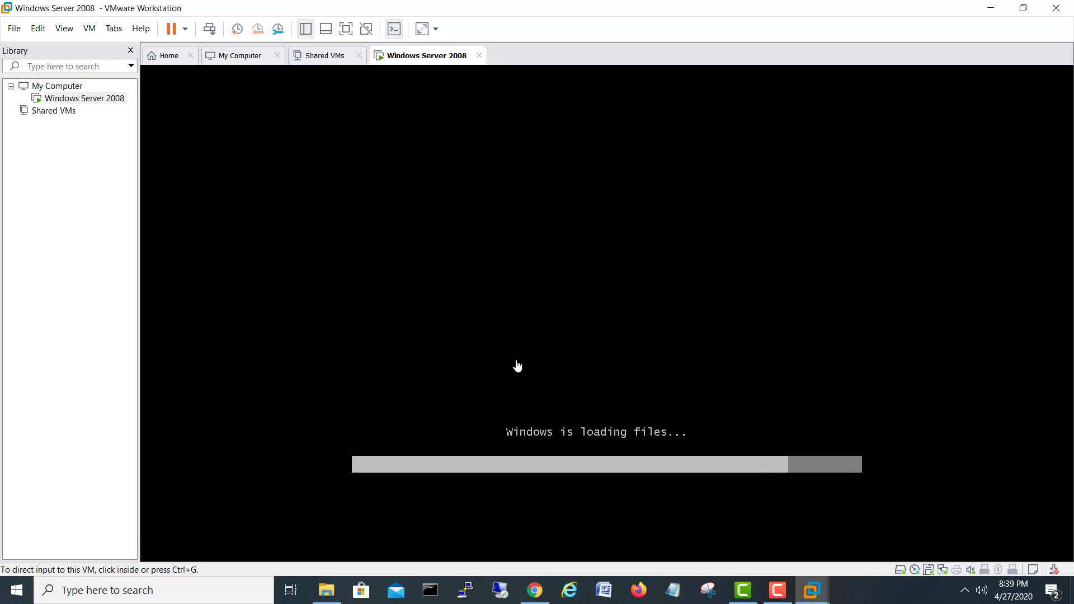
right_click(71, 99)
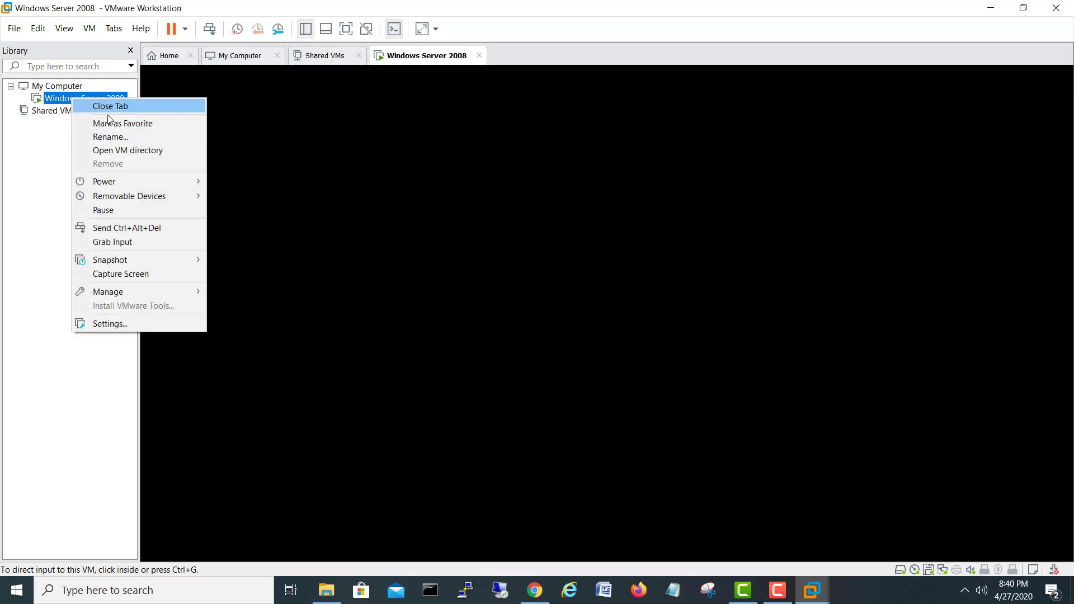
mouse_move(147, 184)
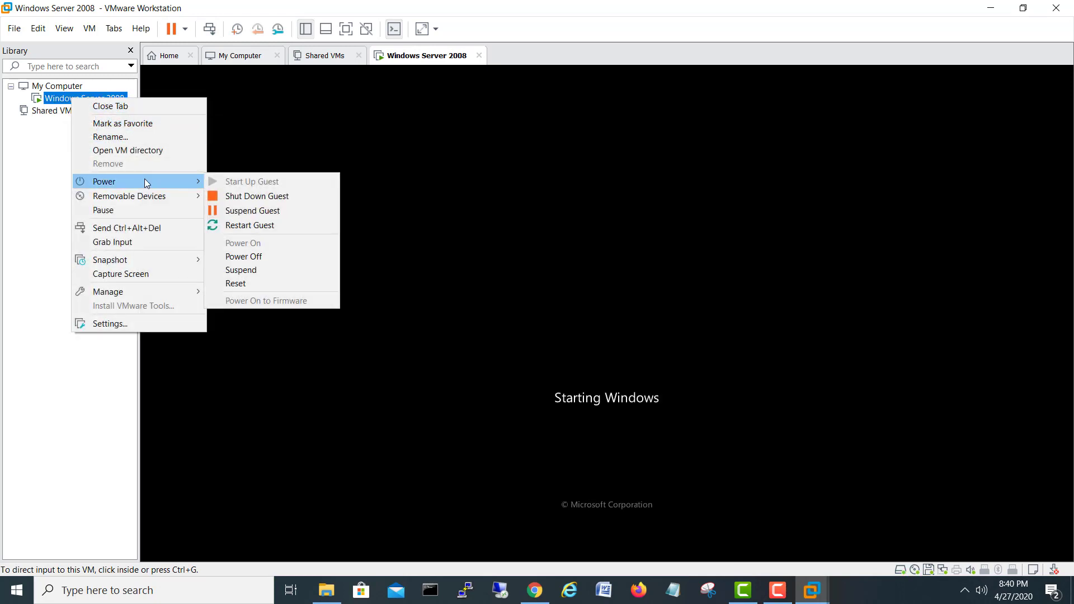
mouse_move(143, 254)
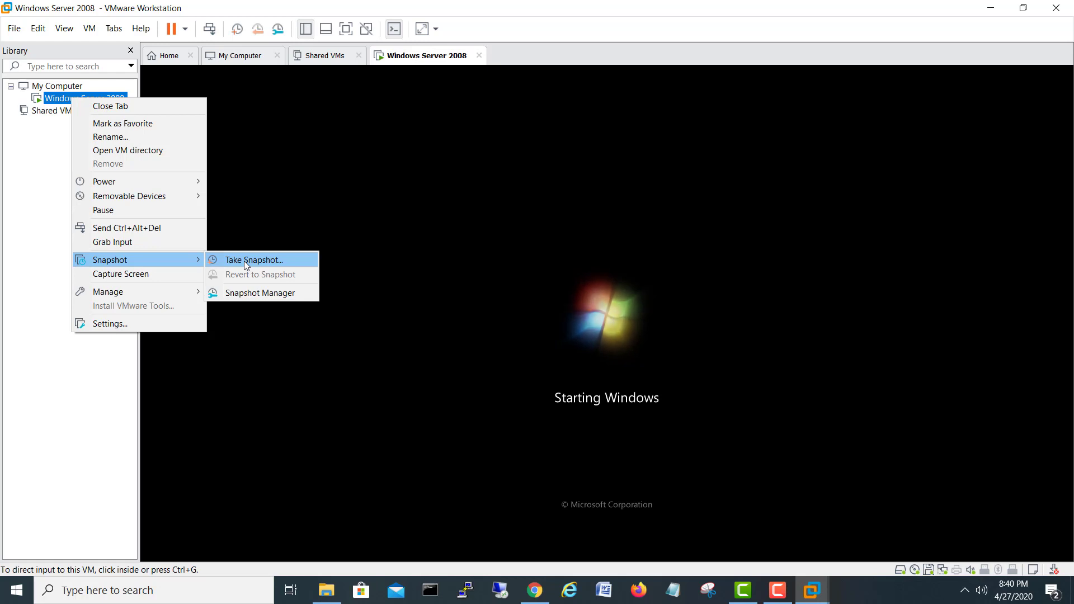
mouse_move(114, 297)
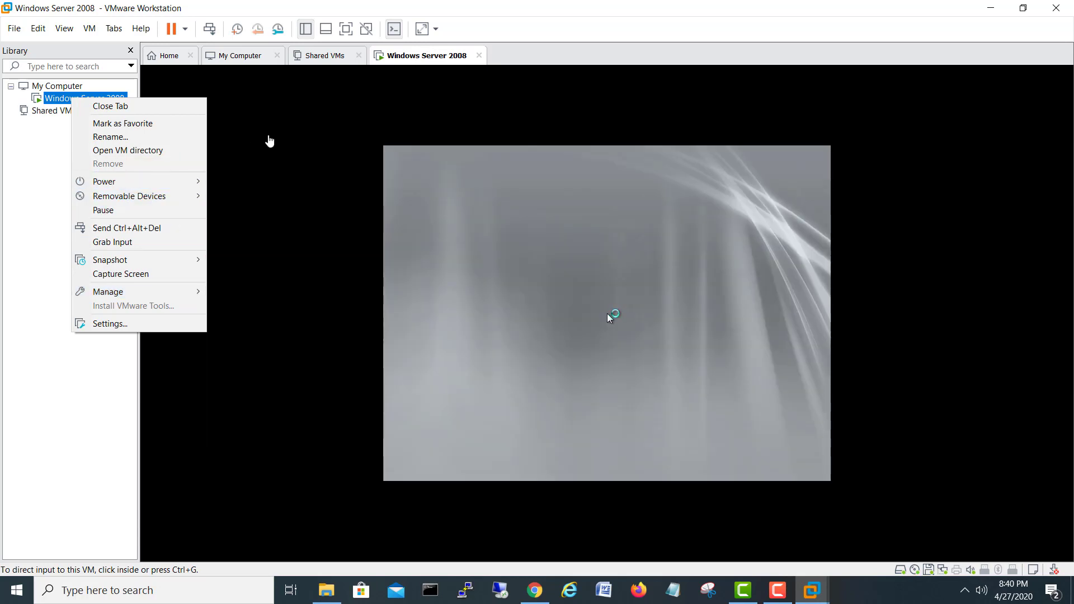
- Examine the VMnet8 and VMnet1 settings in the Virtual Network Editor and leave without changes
click(89, 29)
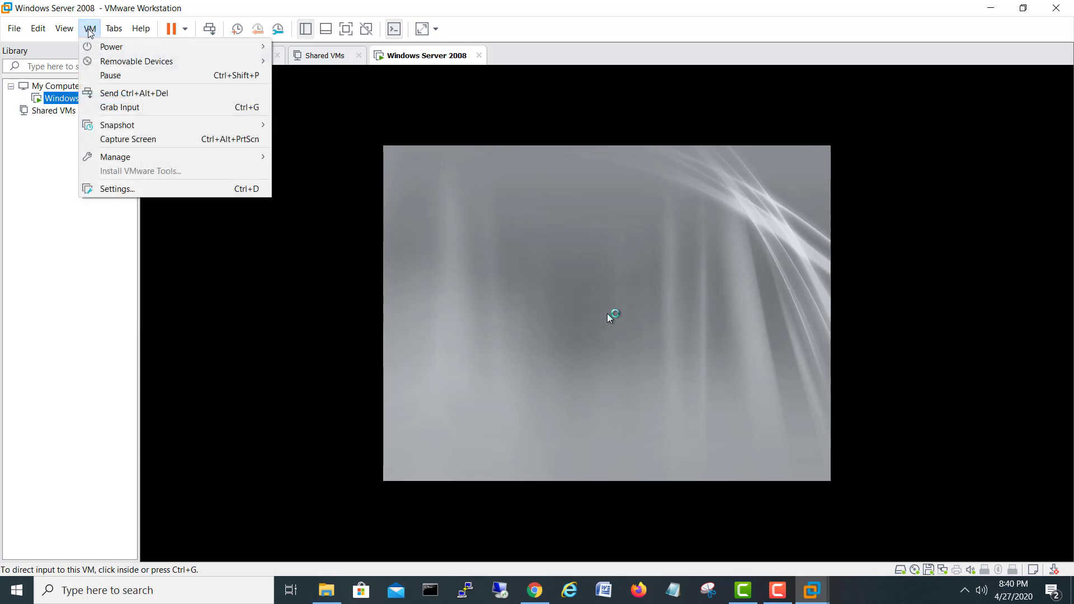
mouse_move(65, 29)
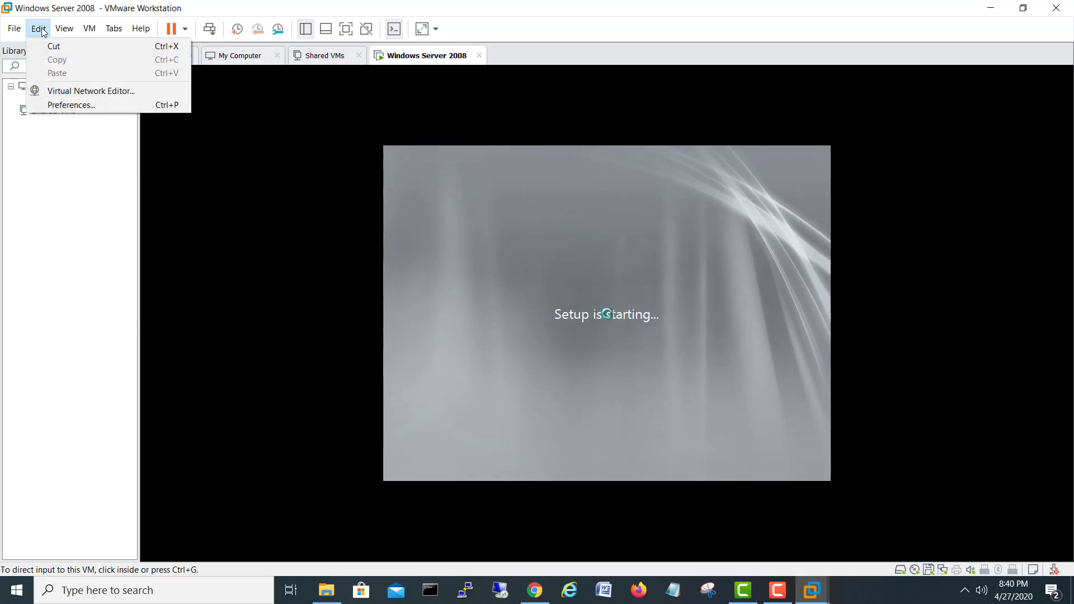
click(112, 94)
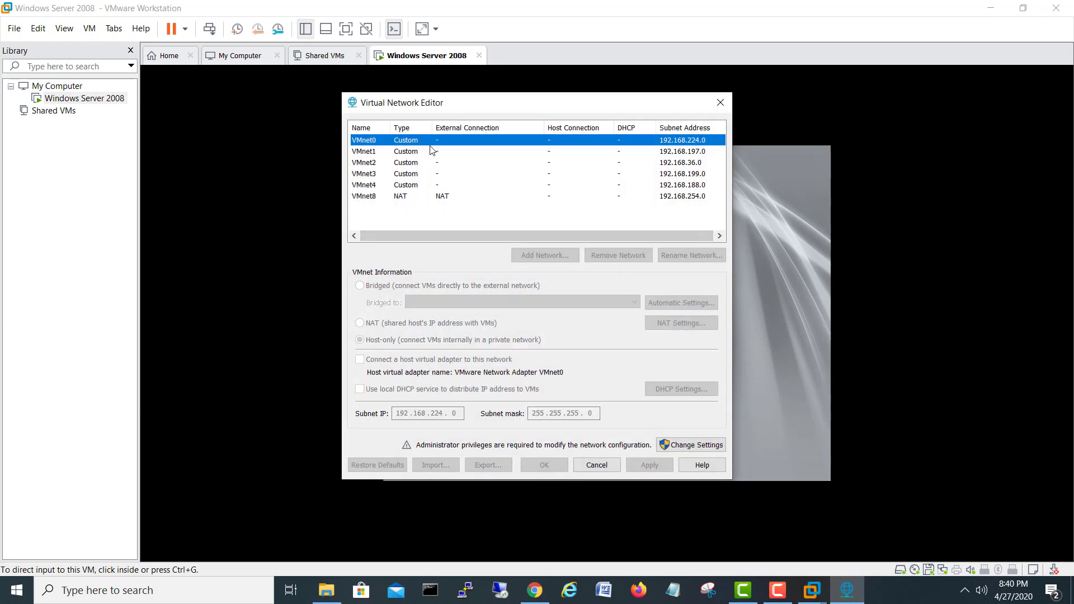
click(434, 196)
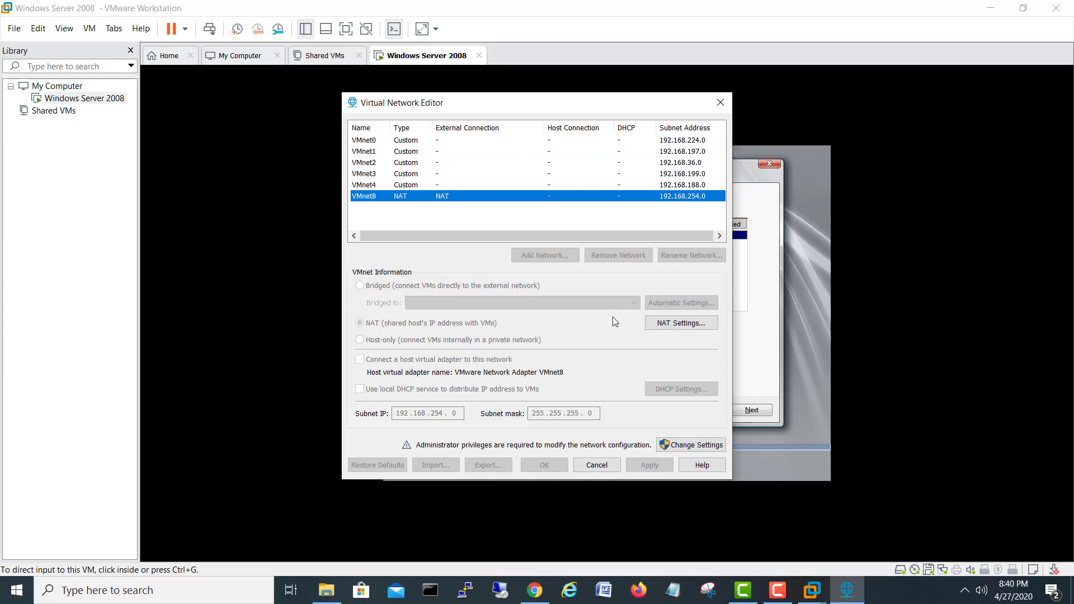
click(394, 151)
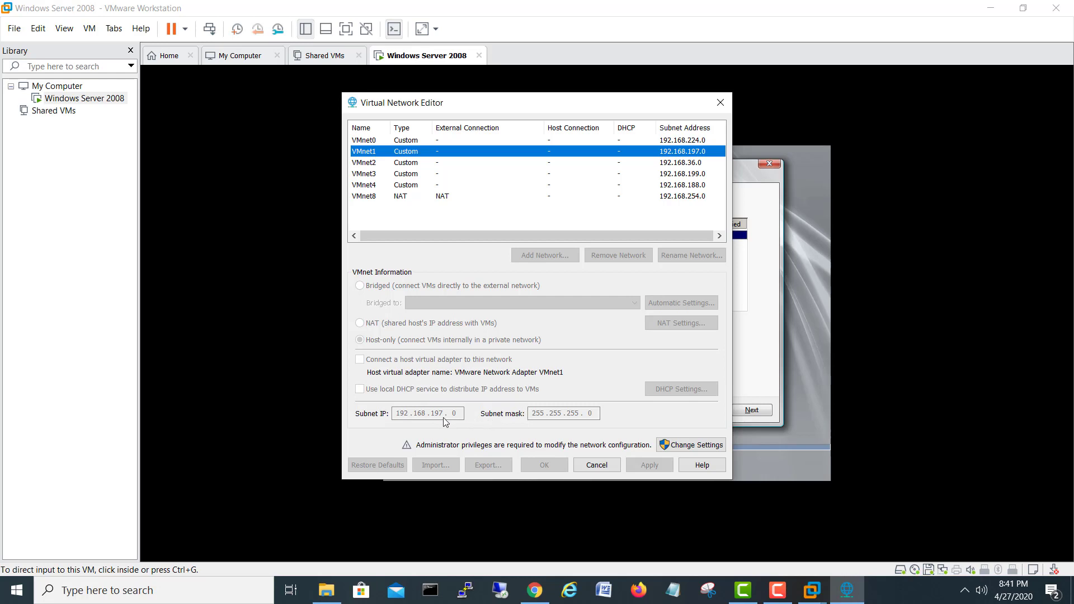
click(597, 465)
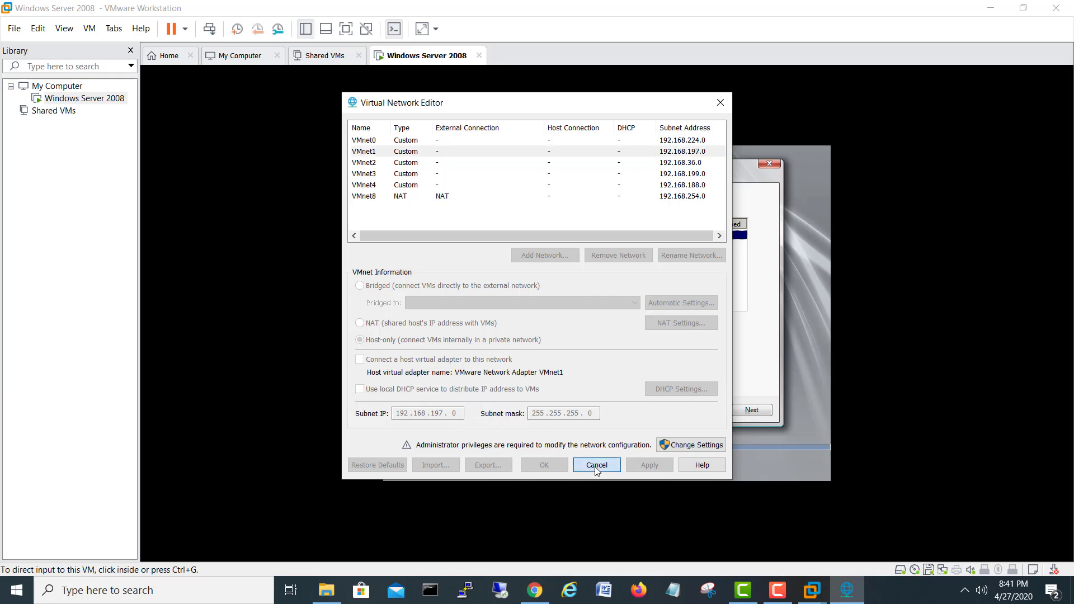